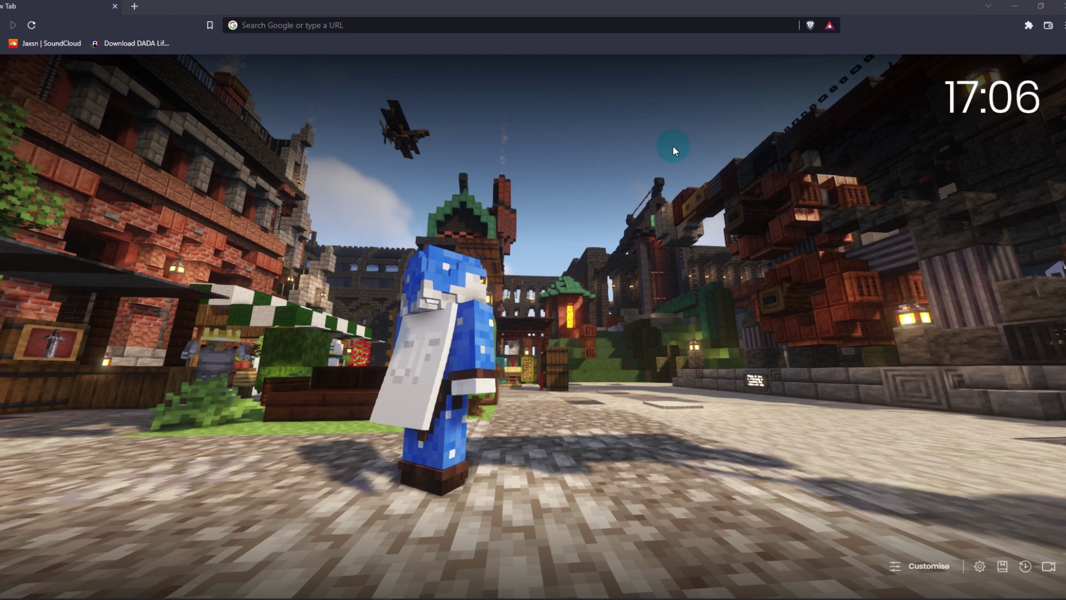
click(397, 22)
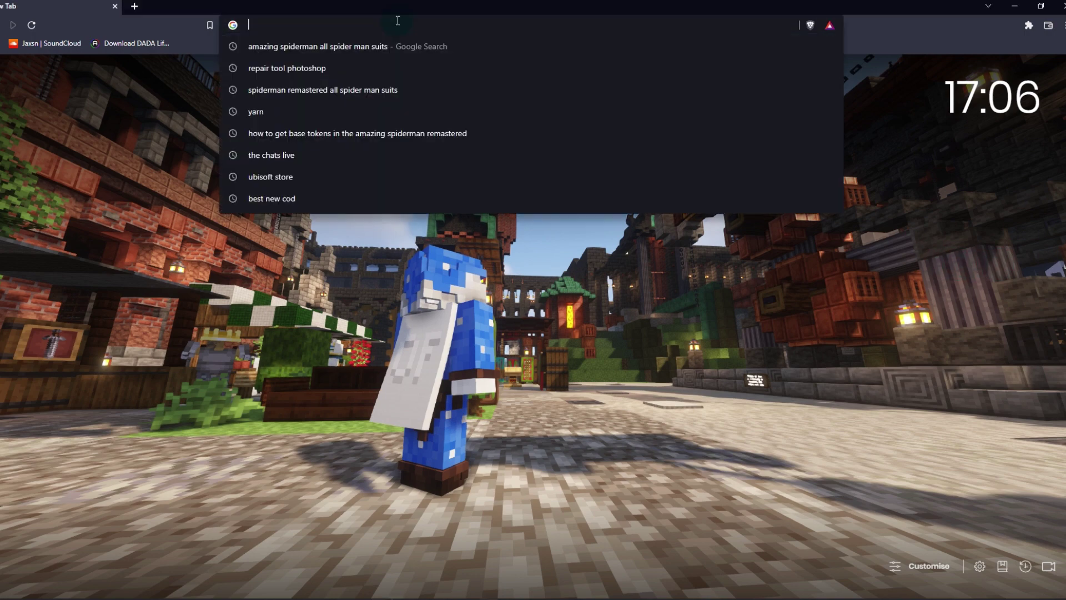
text(https://minecraft.net/)
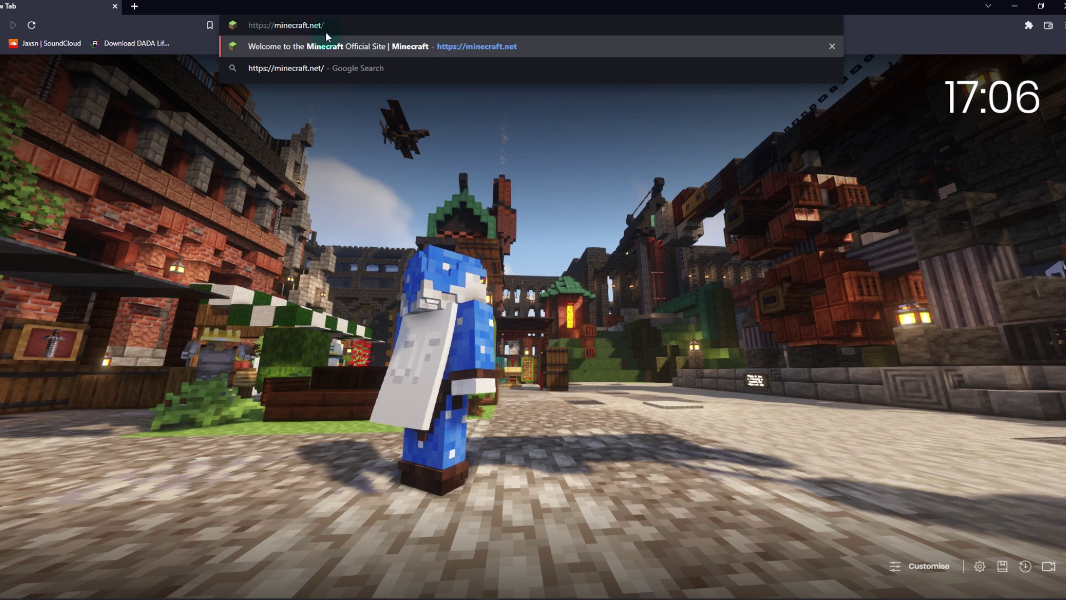
click(345, 47)
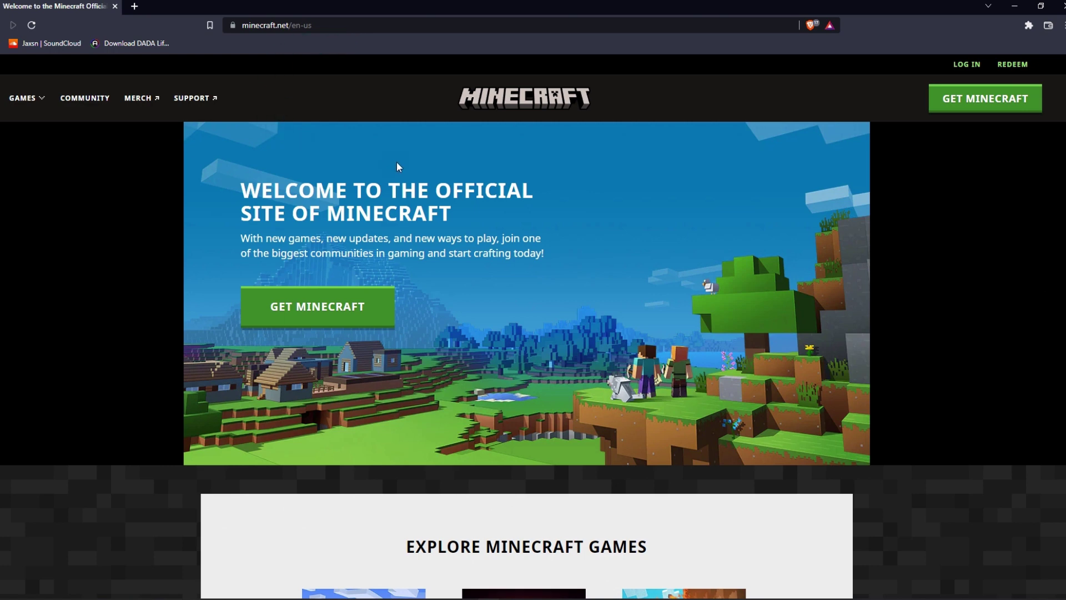
Go to the Get Minecraft page and choose the computer as the platform to play on
click(970, 104)
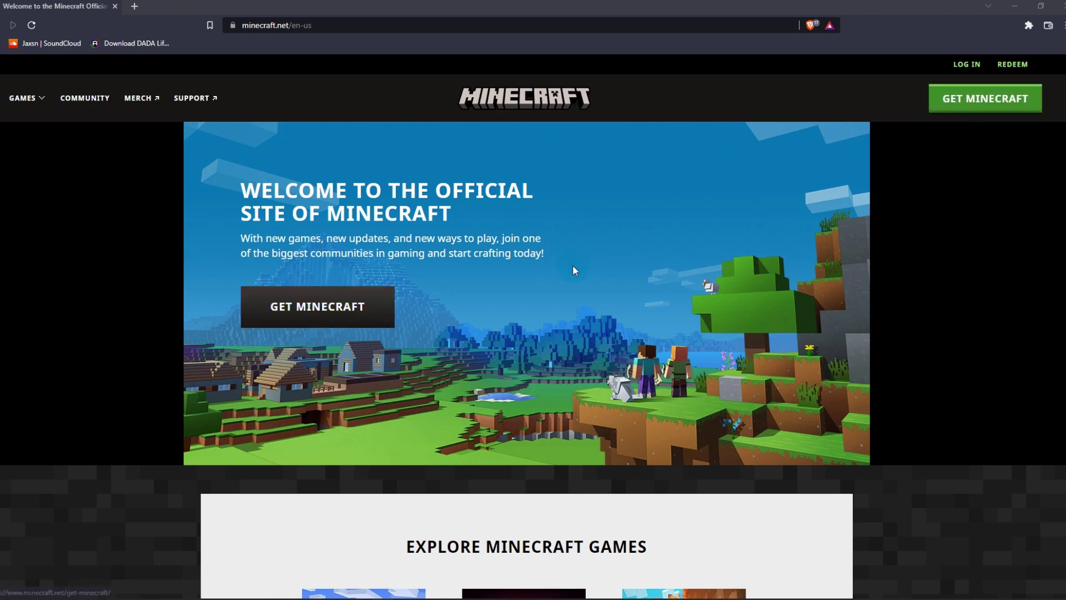
click(978, 90)
click(319, 313)
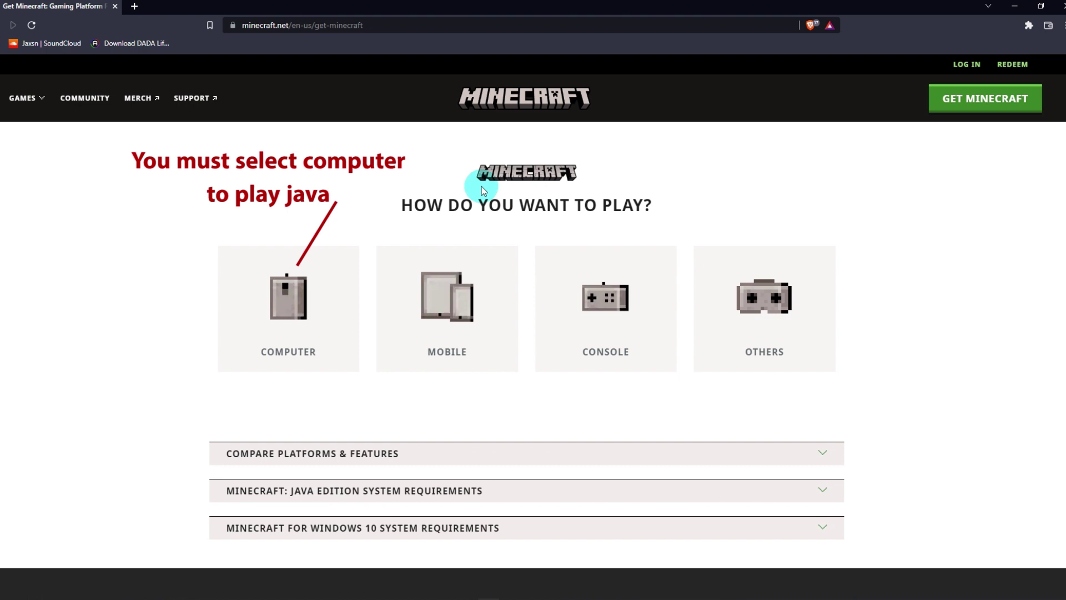
click(314, 329)
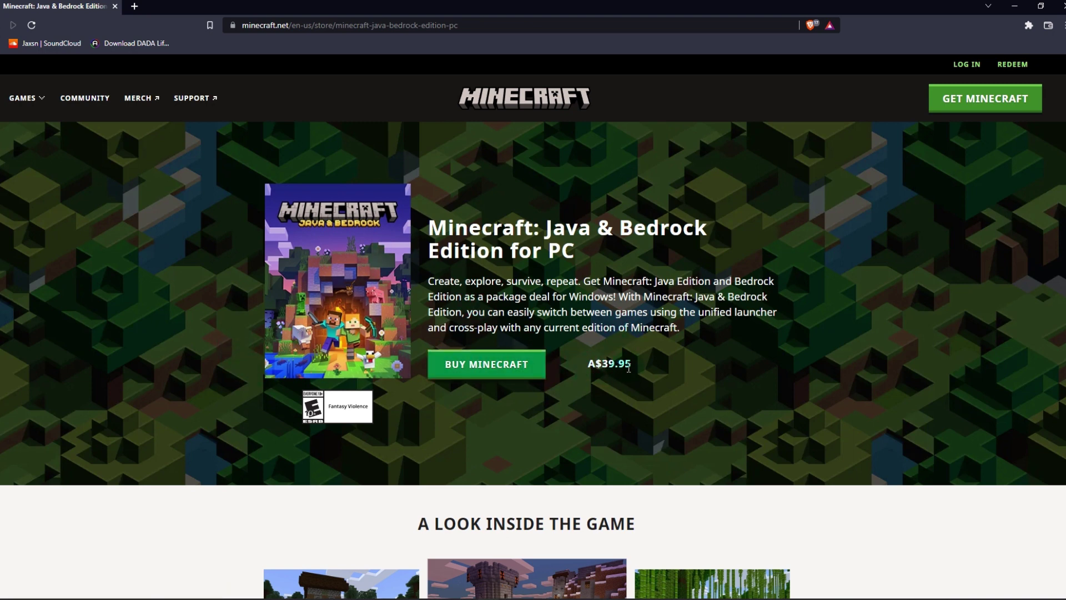
Start buying Minecraft: Java & Bedrock Edition for PC and choose to sign up for a free Microsoft account
drag(595, 367, 619, 368)
click(660, 354)
double_click(618, 366)
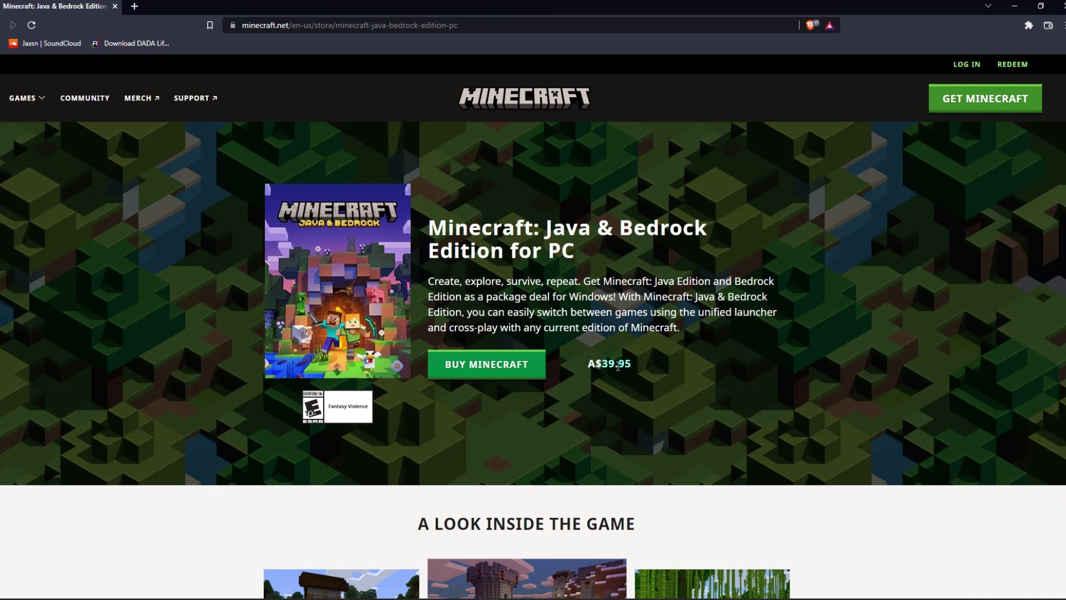
click(518, 367)
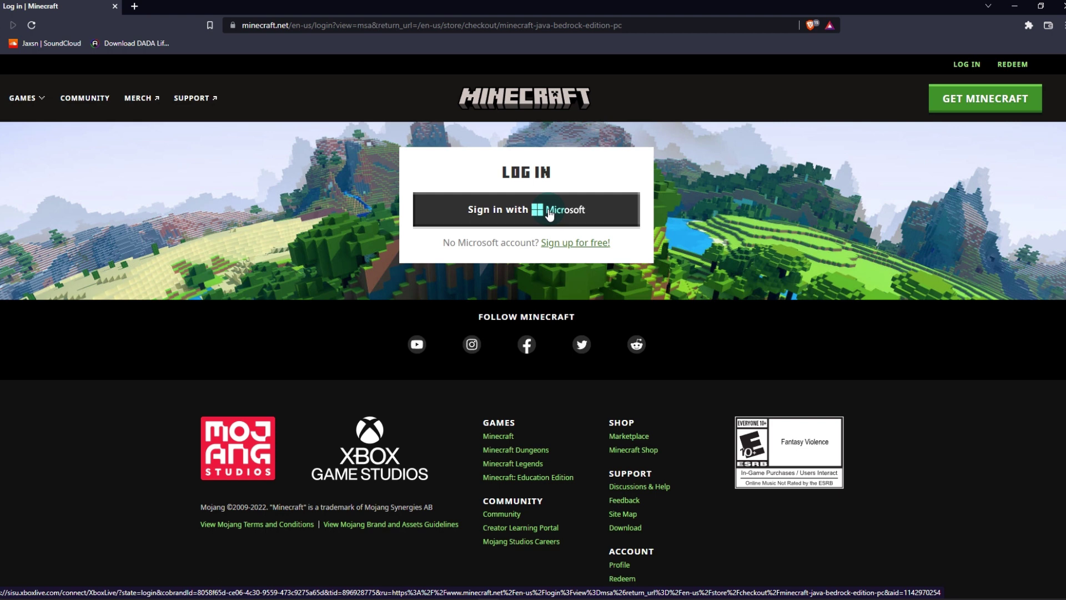
click(585, 243)
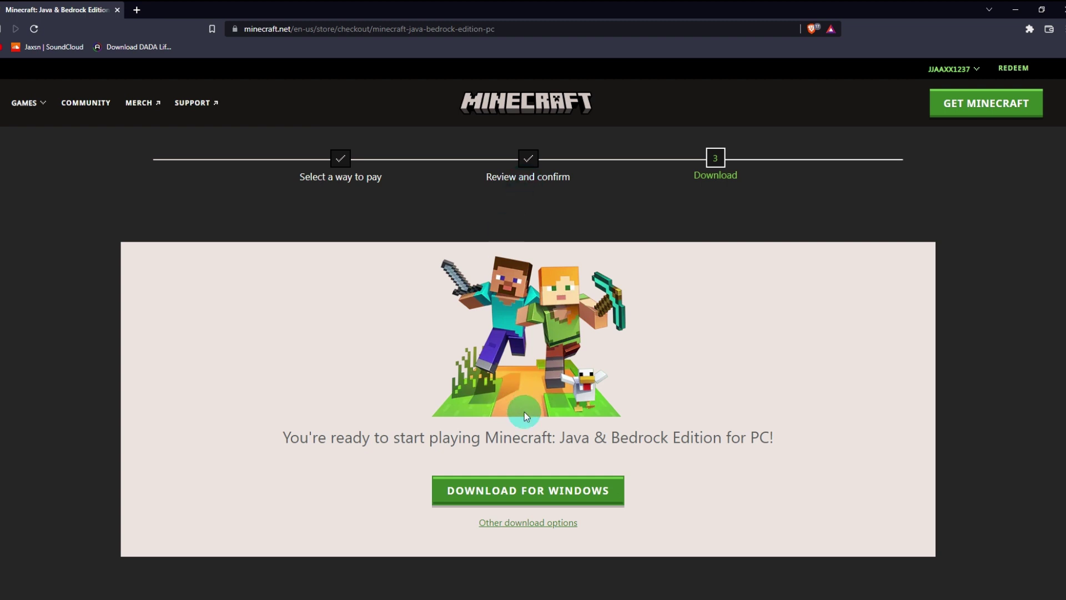
Go to the other download options and download the Minecraft launcher for Windows 10/11
click(547, 528)
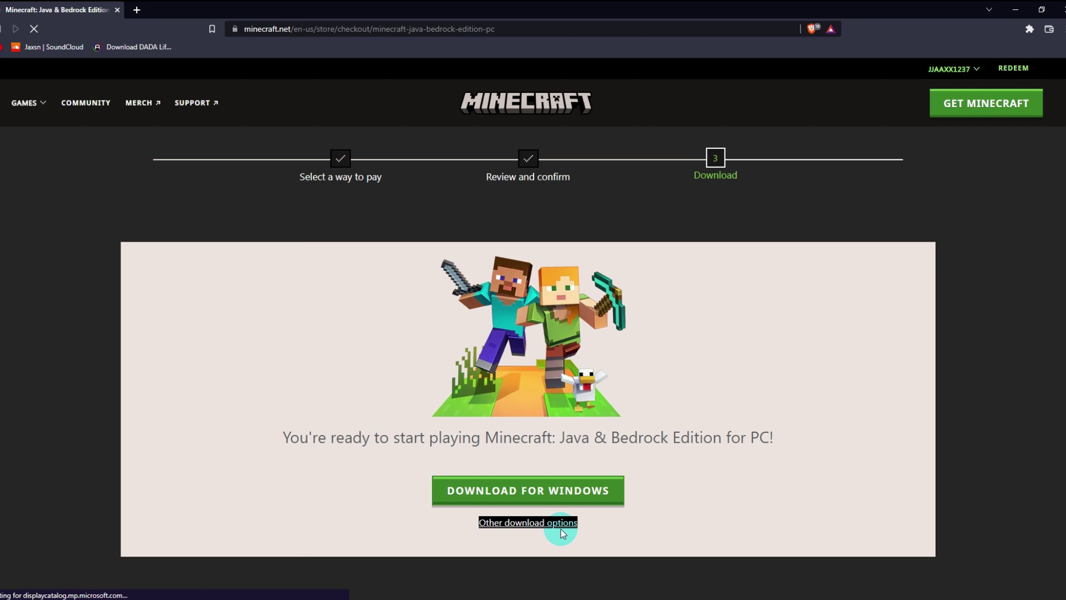
scroll(559, 464, down, 2)
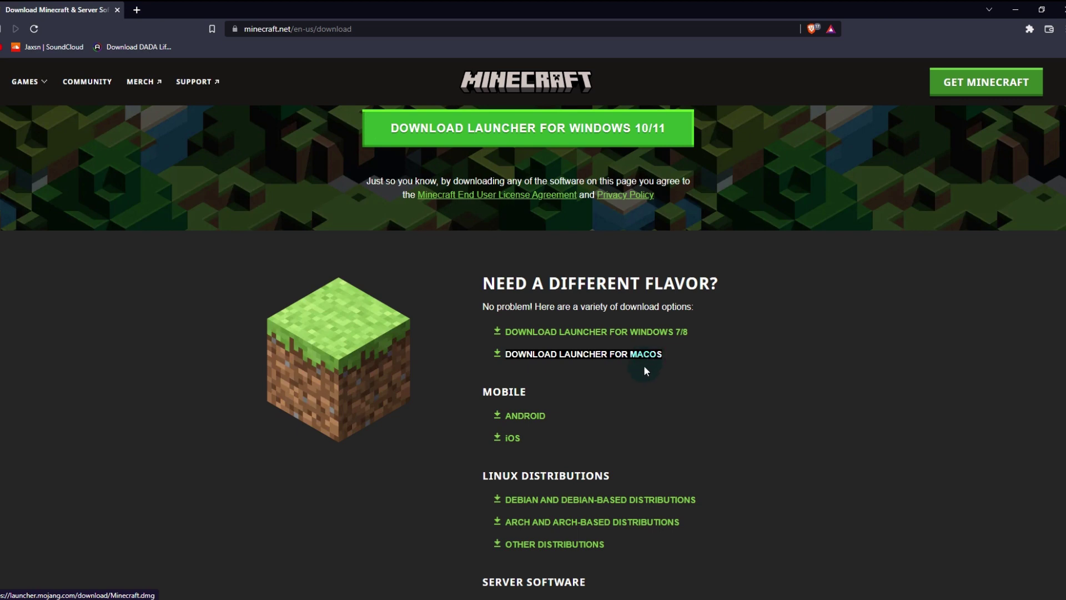
scroll(645, 372, up, 2)
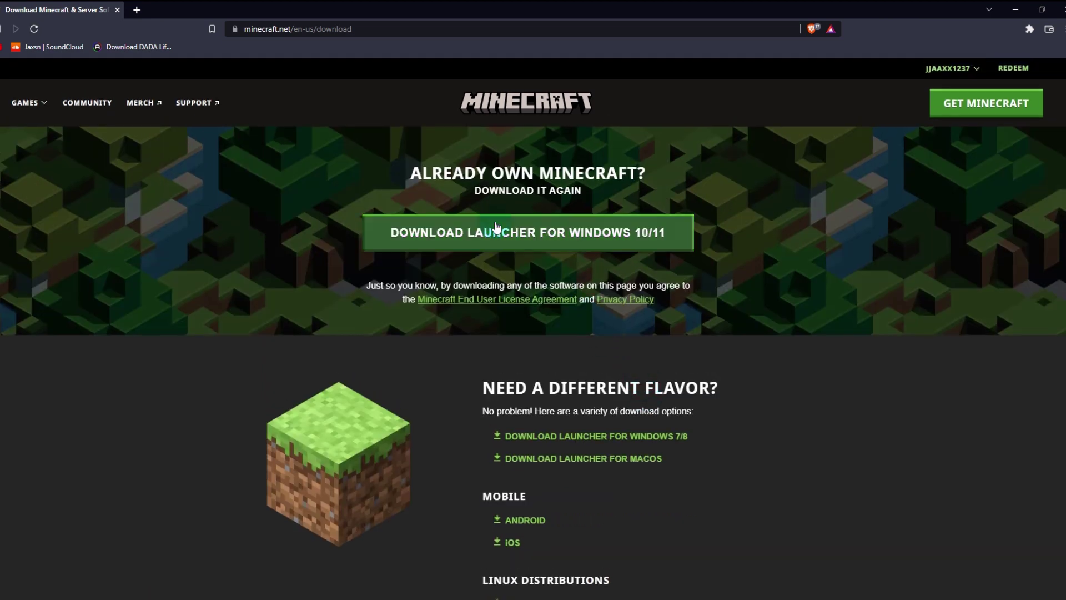
click(567, 237)
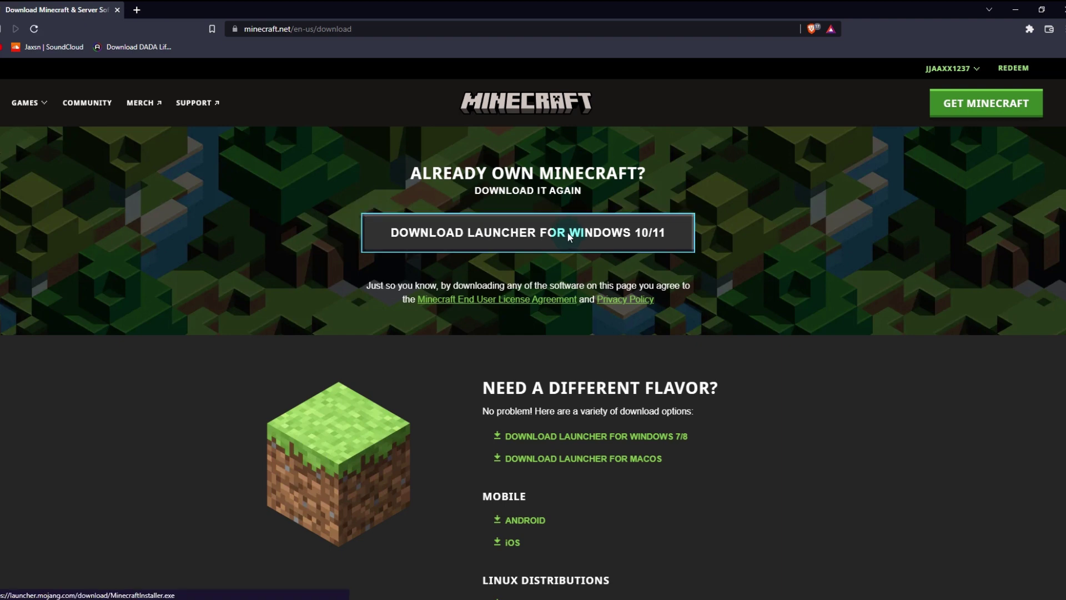
click(451, 90)
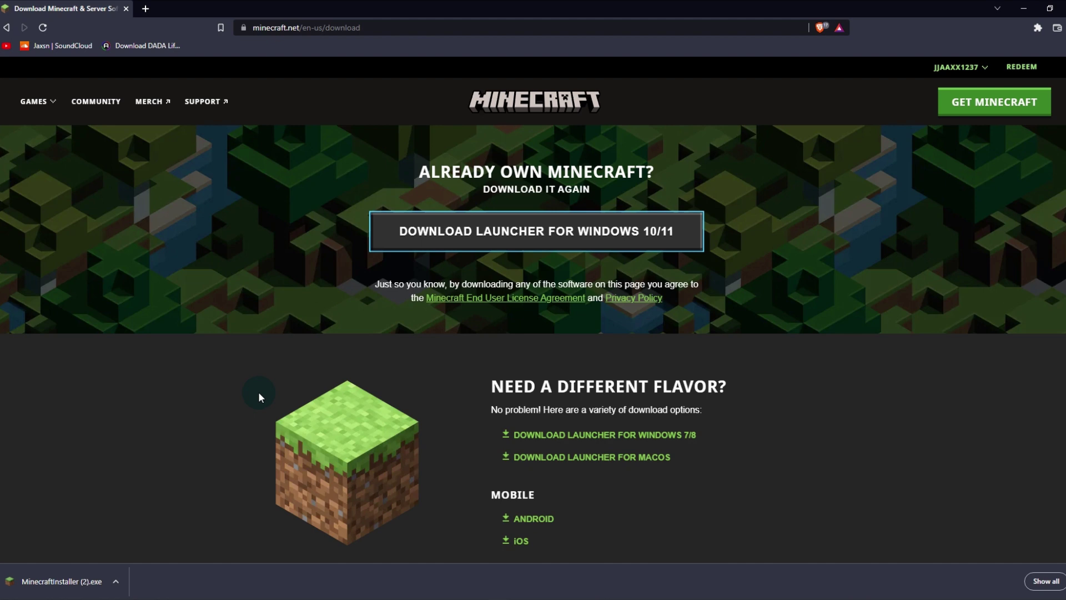
Run the downloaded MinecraftInstaller (2).exe and let it update the launcher
click(37, 583)
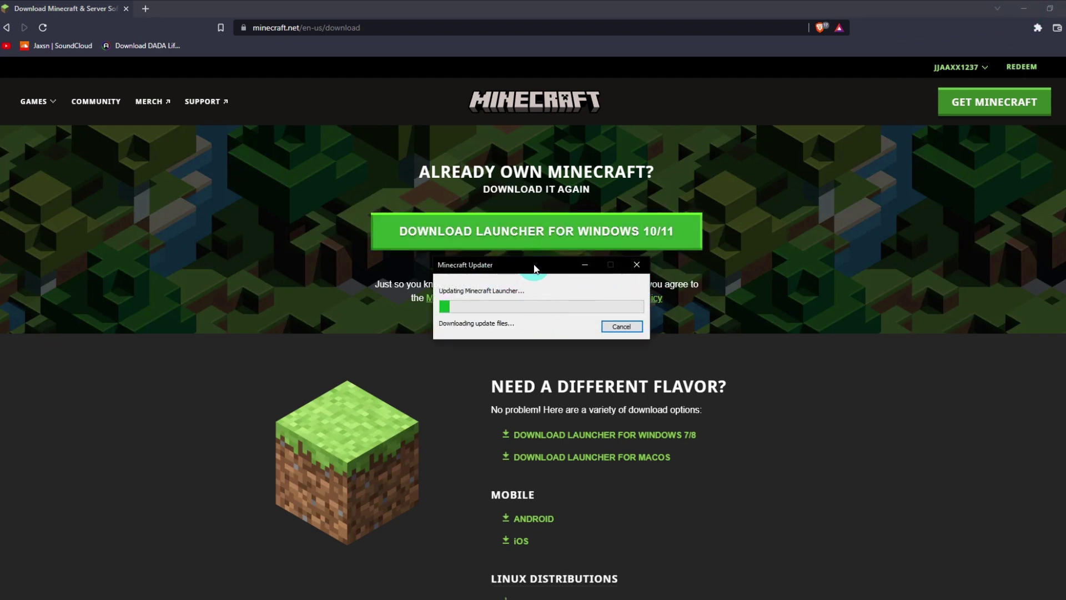
click(518, 275)
drag(517, 272, 522, 268)
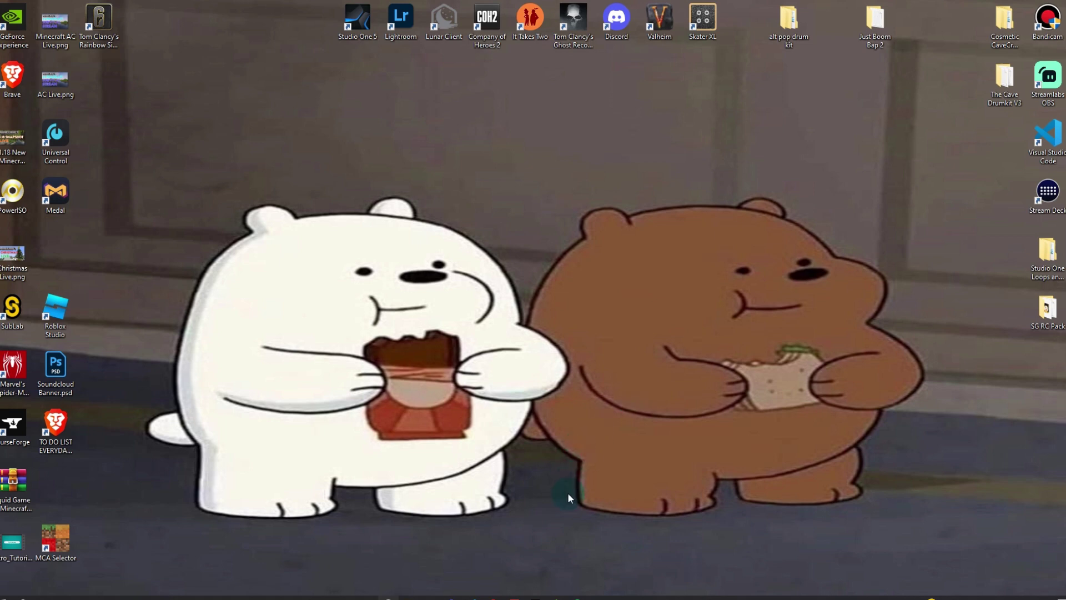
Search the computer for "mine" and start the Minecraft Launcher
key(super)
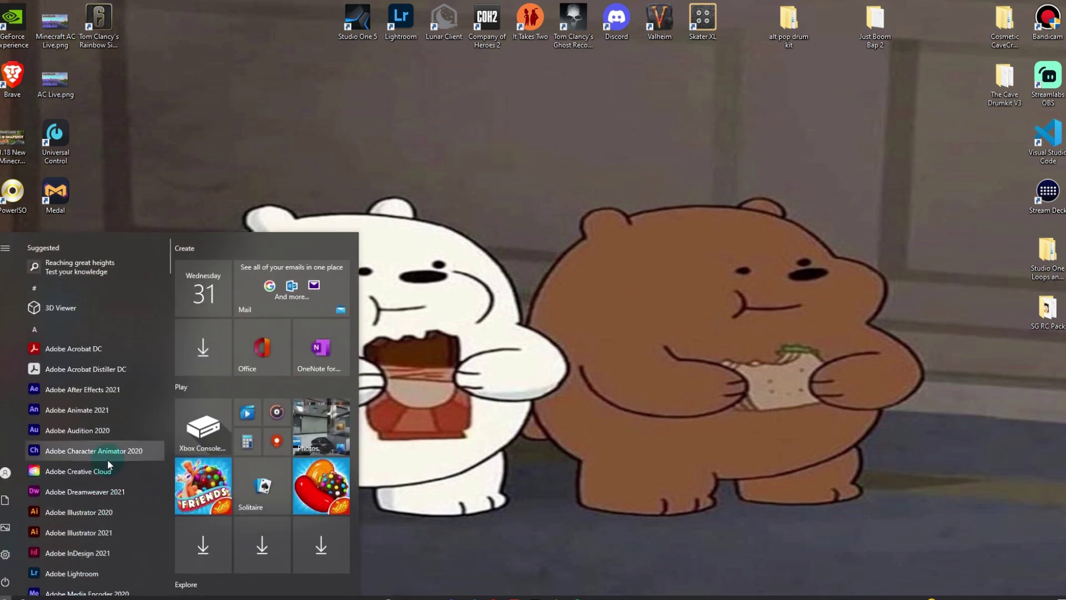
text(mine)
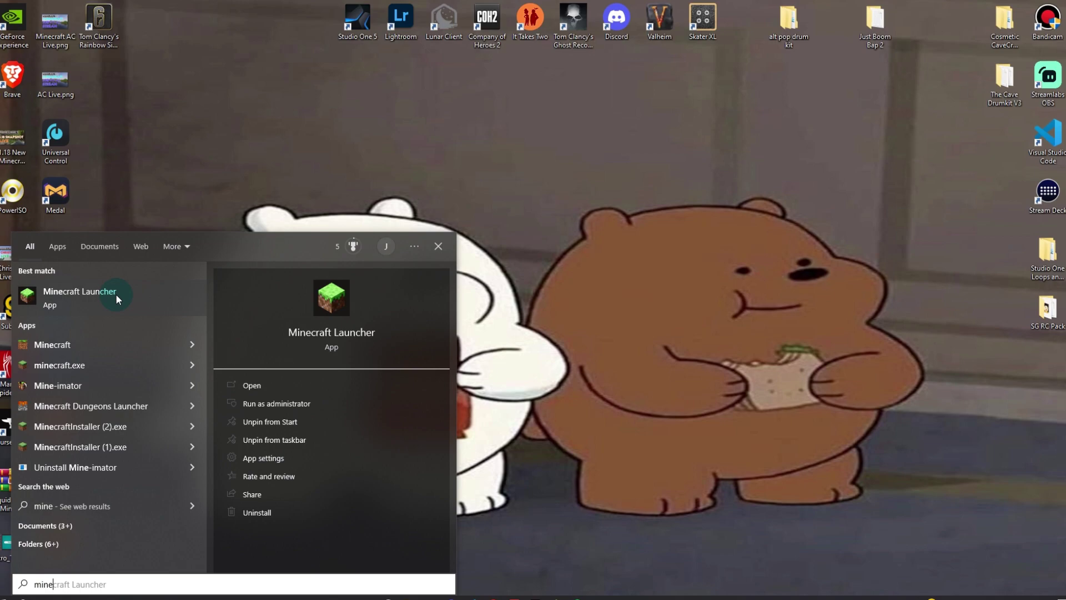
click(116, 296)
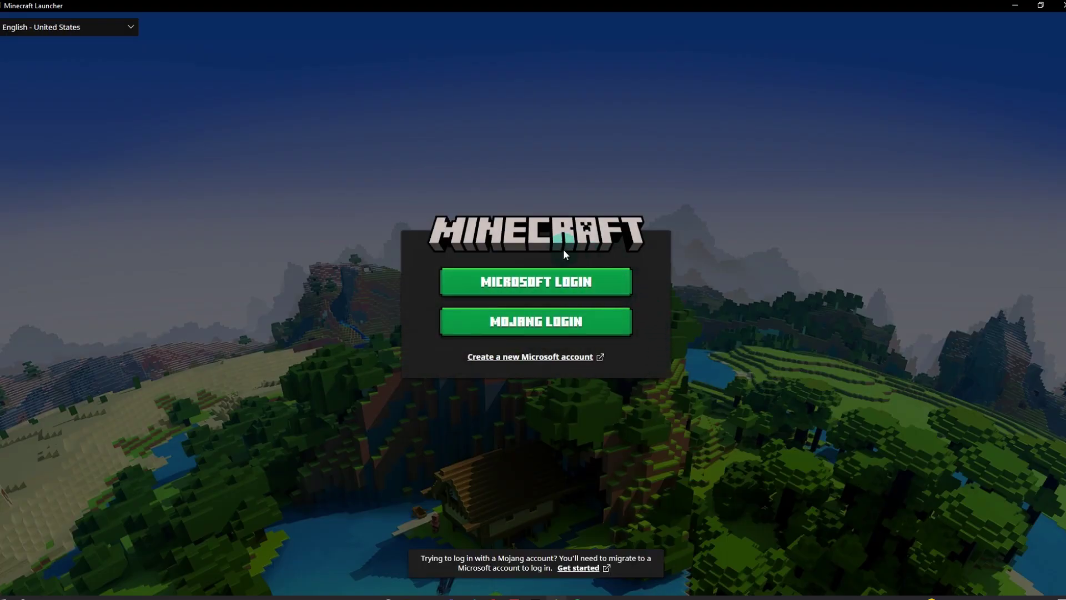
Log in to the launcher with the Microsoft account and continue with the remembered Xbox profile
click(582, 278)
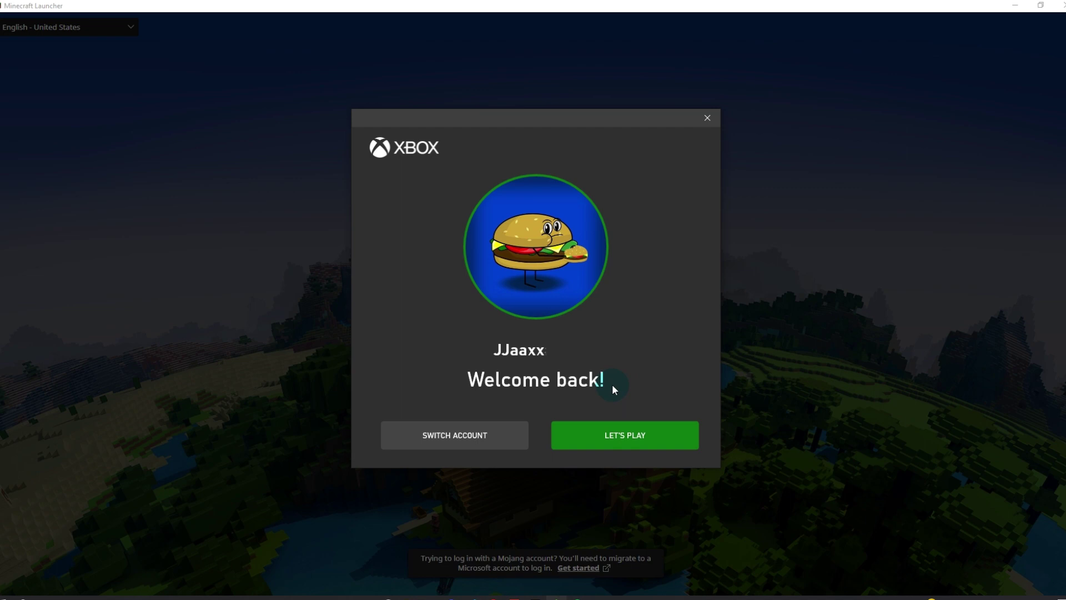
click(625, 440)
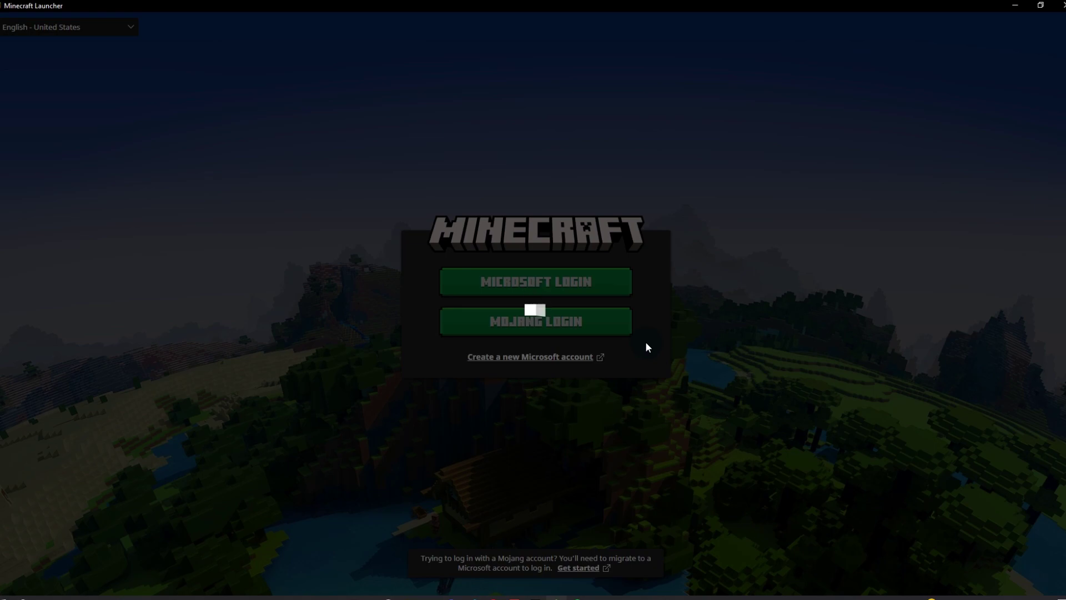
click(747, 315)
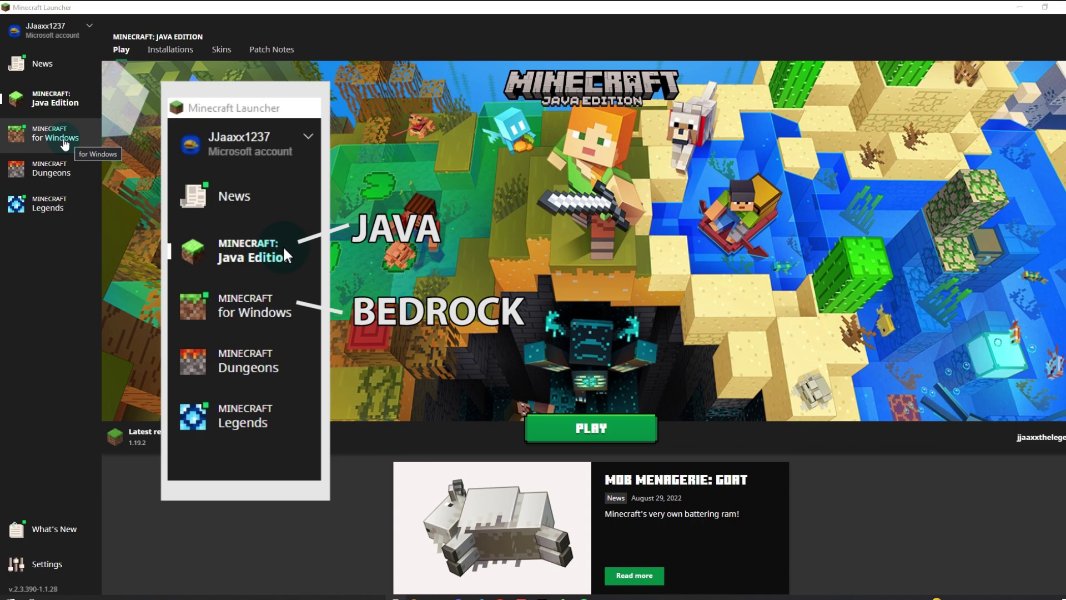
Look through the launcher pages for Minecraft for Windows, Minecraft Dungeons and Minecraft Legends
click(65, 142)
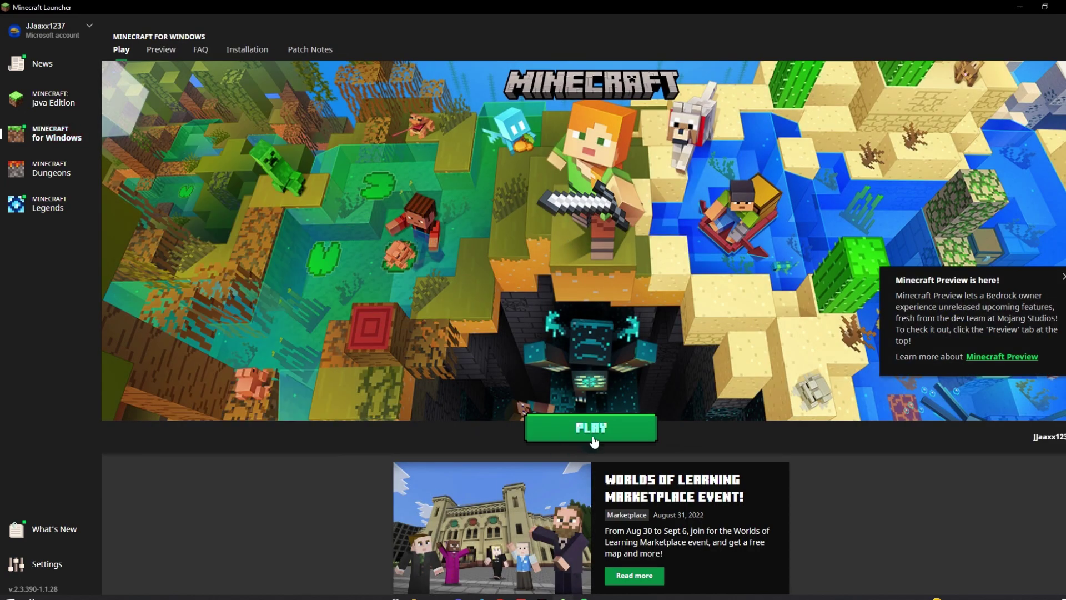
click(67, 174)
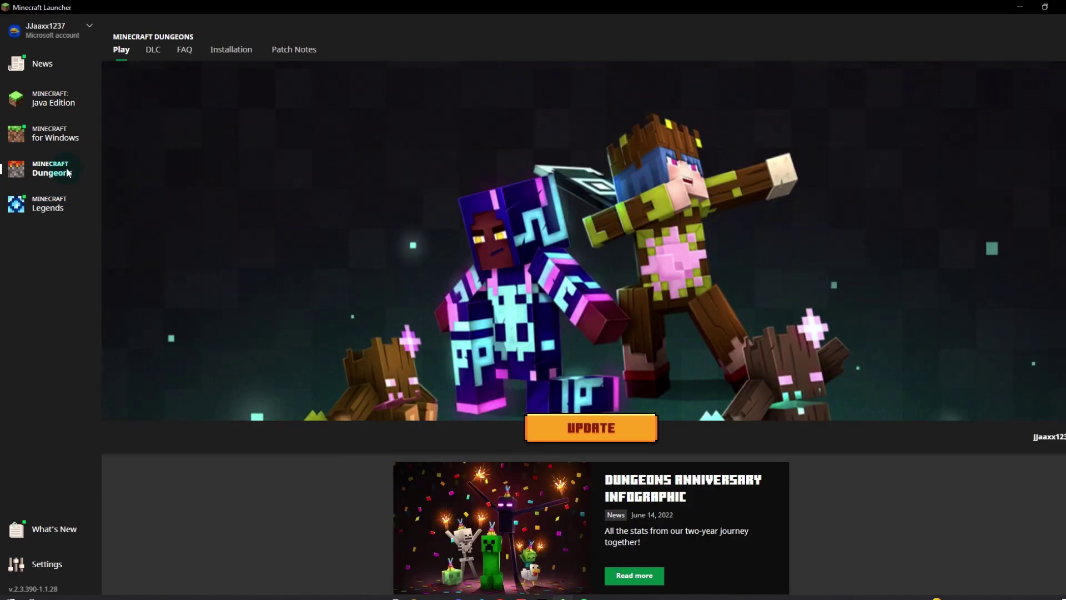
click(37, 201)
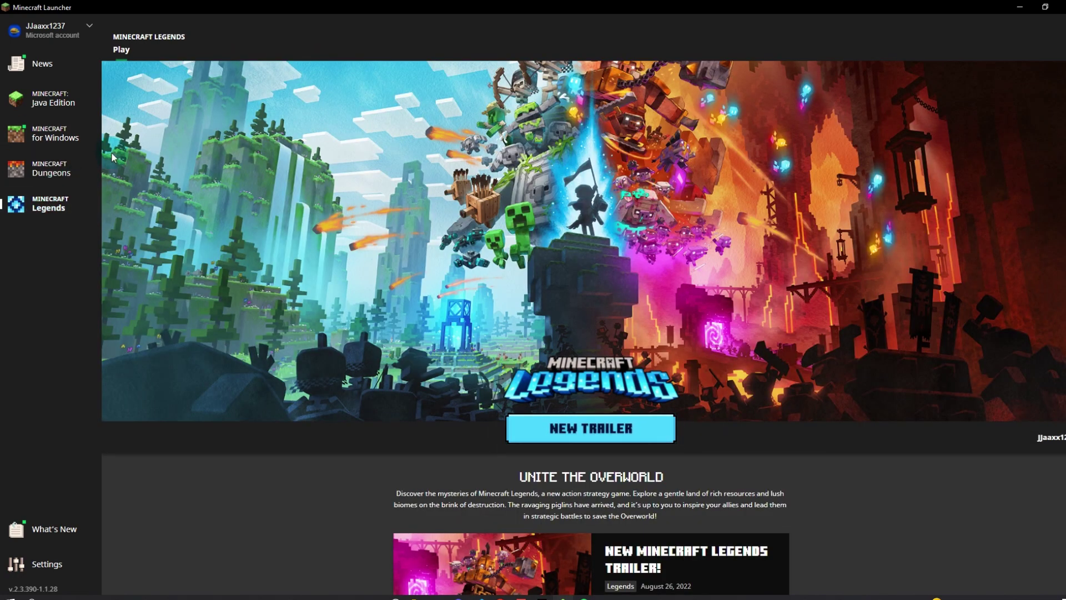
Launch the latest release of Minecraft: Java Edition and open its multiplayer server list
click(56, 105)
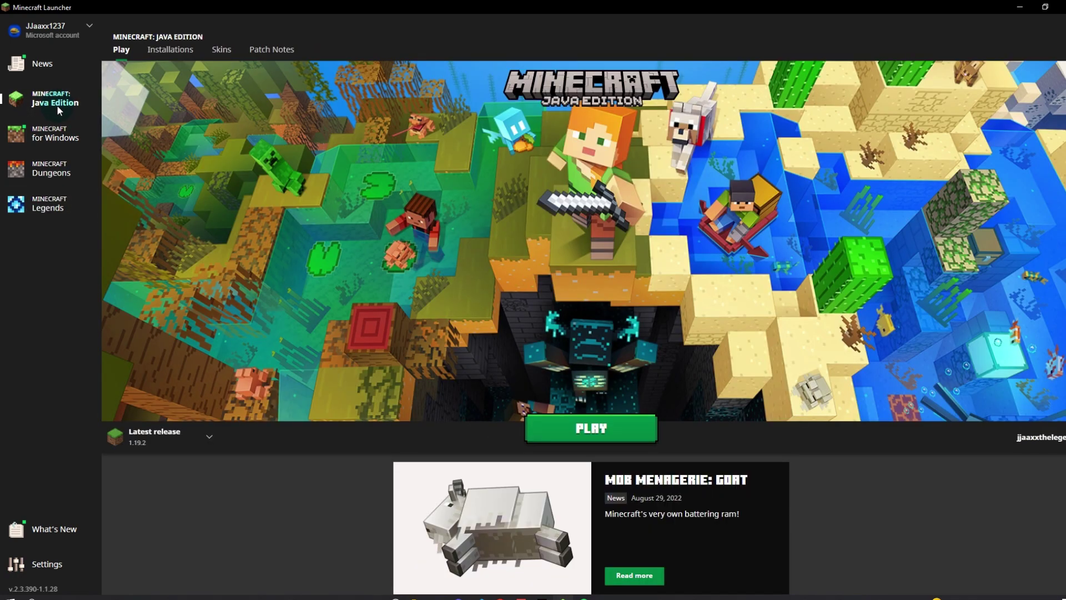
click(615, 431)
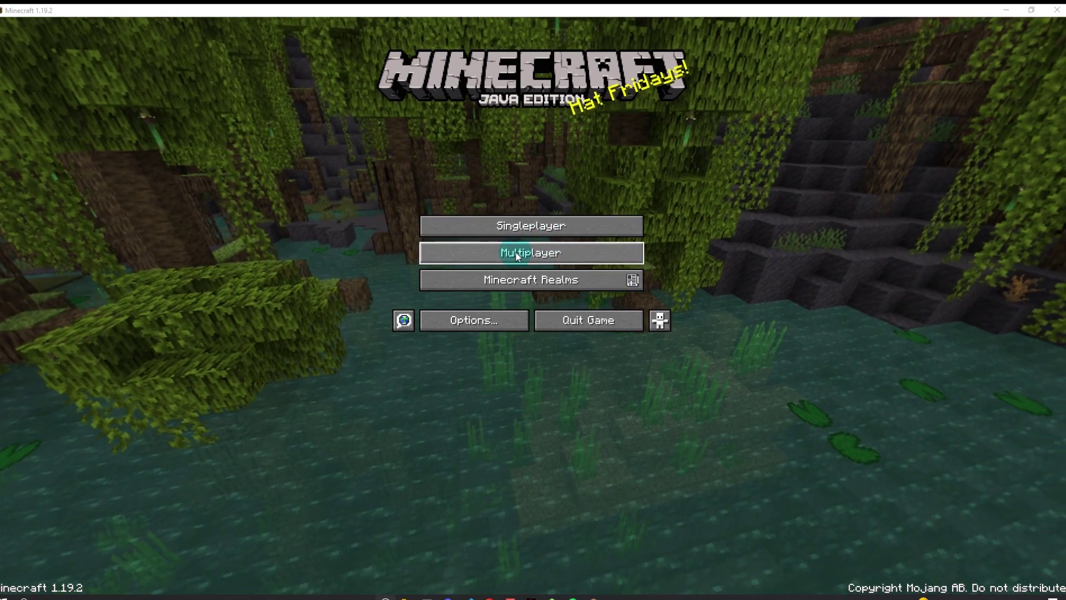
click(517, 254)
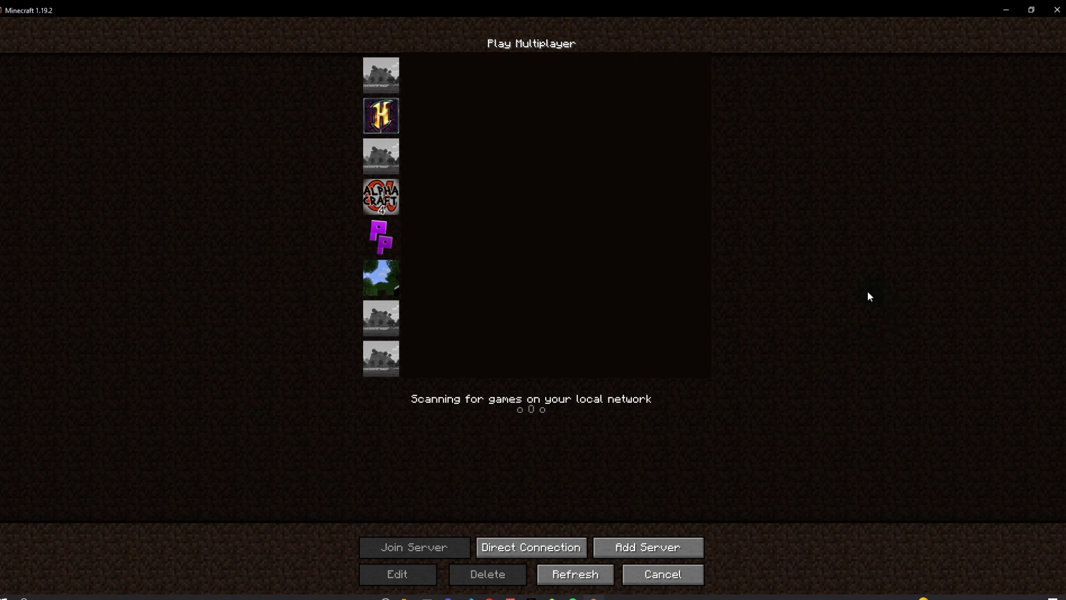
Start a new multiplayer server entry and replace its default name with Hypixel
click(638, 544)
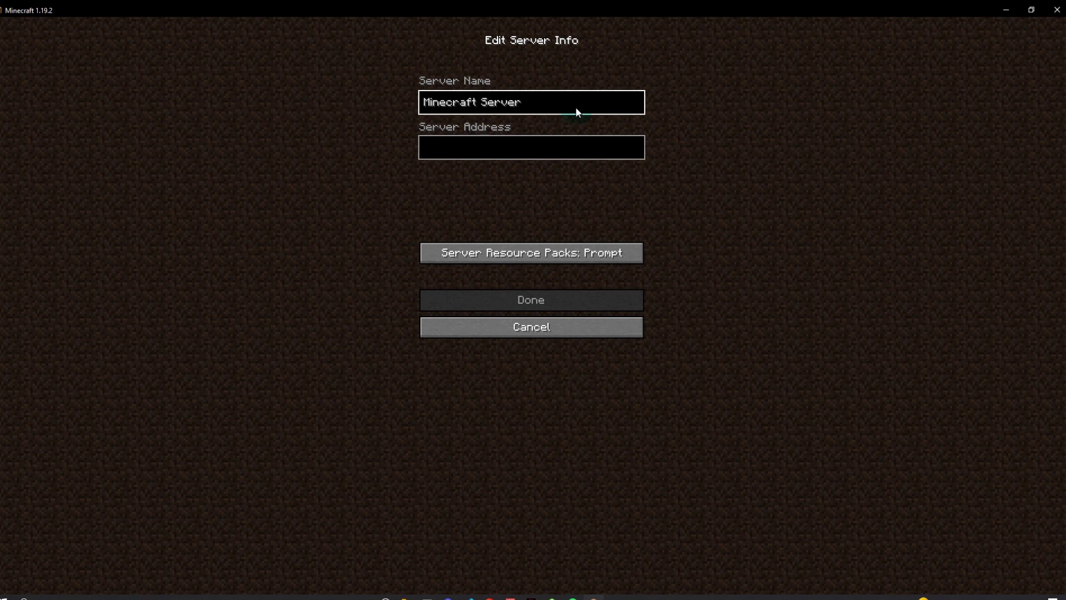
click(561, 326)
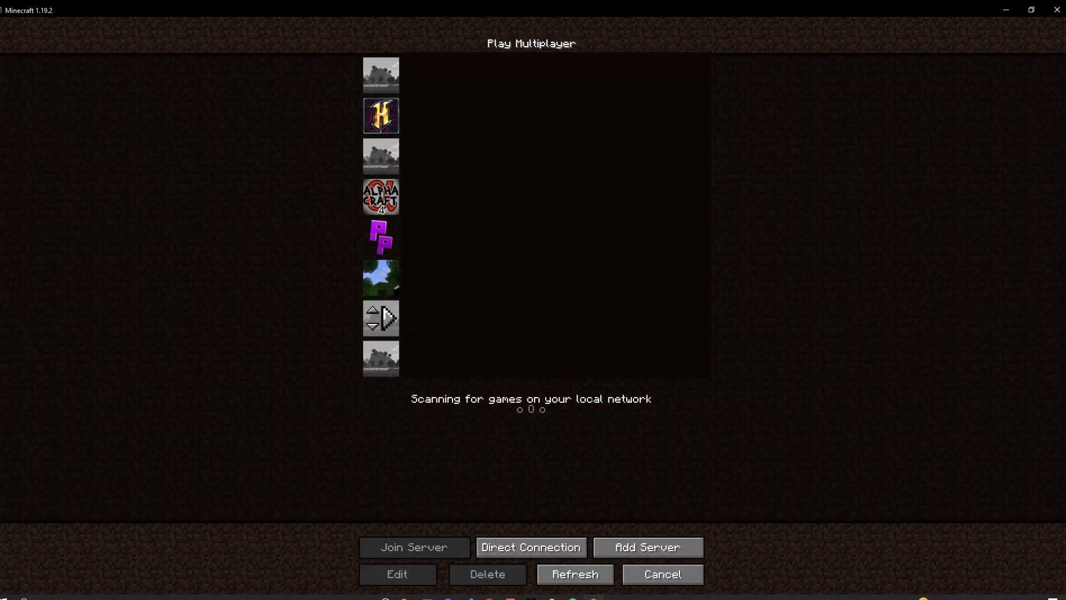
click(658, 550)
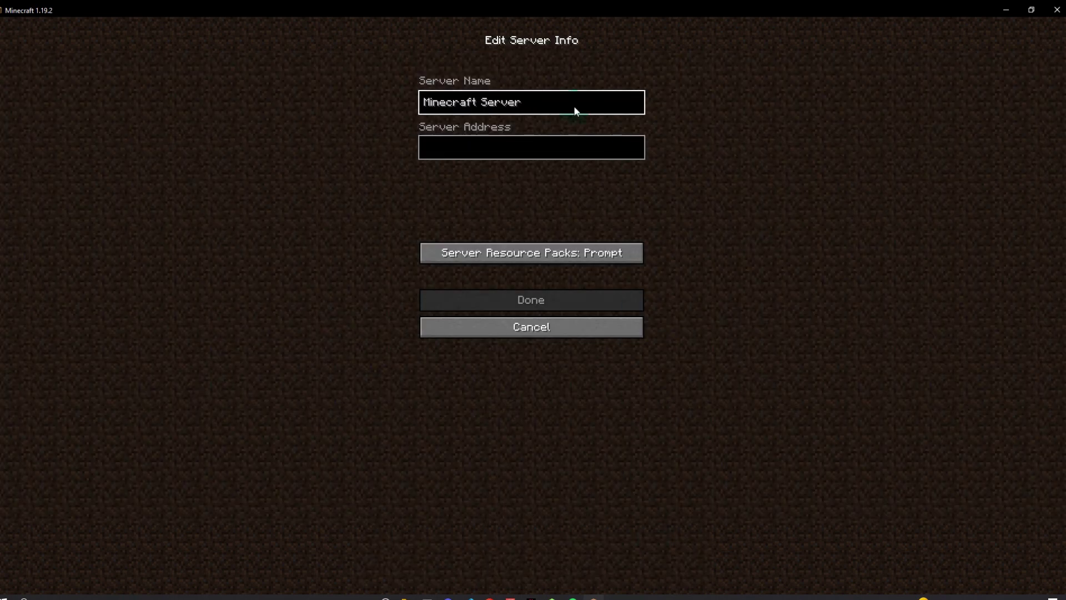
key(BackSpace)
key(BackSpace)
key(BackSpace)
key(BackSpace)
key(BackSpace)
key(BackSpace)
key(BackSpace)
key(BackSpace)
key(BackSpace)
key(BackSpace)
key(BackSpace)
key(BackSpace)
key(BackSpace)
key(BackSpace)
key(BackSpace)
key(BackSpace)
text(Hypixel)
Change the new server's name to Skywars
key(BackSpace)
key(BackSpace)
key(BackSpace)
key(BackSpace)
key(BackSpace)
key(BackSpace)
key(BackSpace)
text(Skywars)
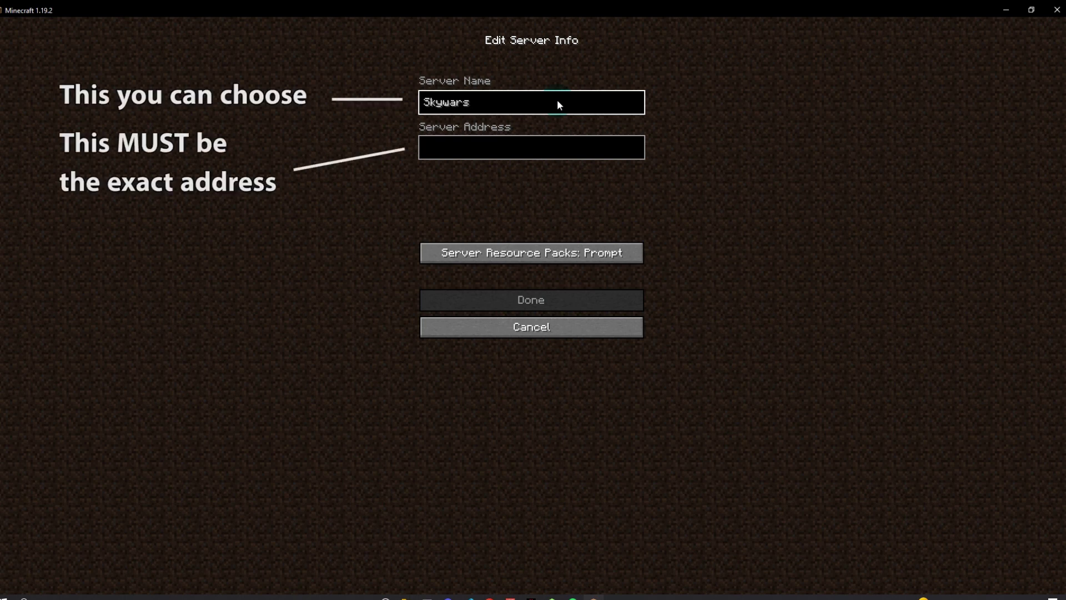
Set the new server's name back to Hypixel
key(BackSpace)
key(BackSpace)
key(BackSpace)
key(BackSpace)
key(BackSpace)
key(BackSpace)
key(BackSpace)
text(Hypixel)
Set the new server's address to hypixel.net
click(500, 144)
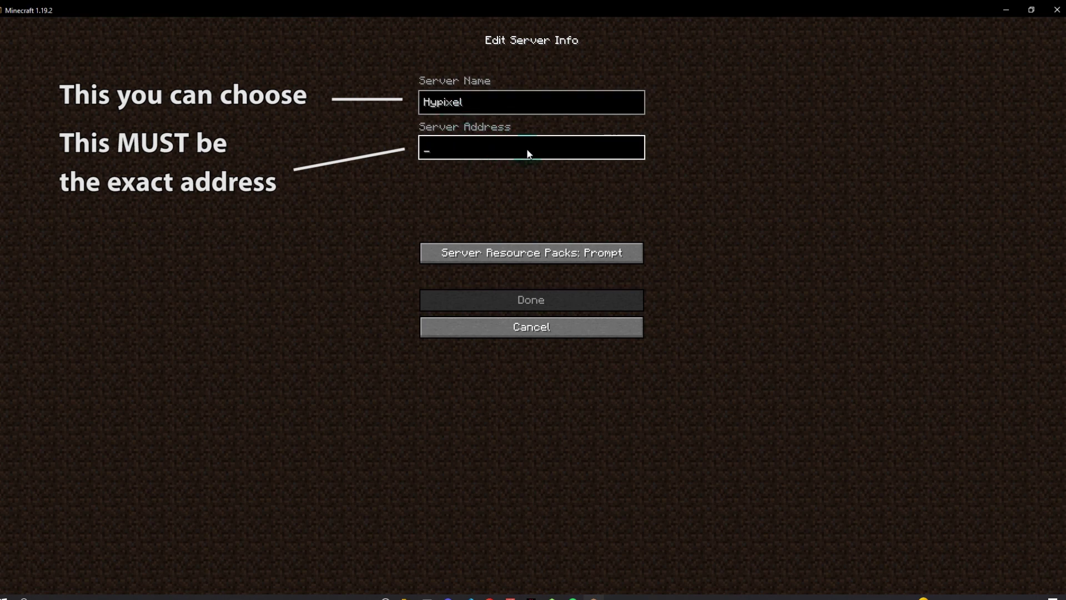
text(hypi)
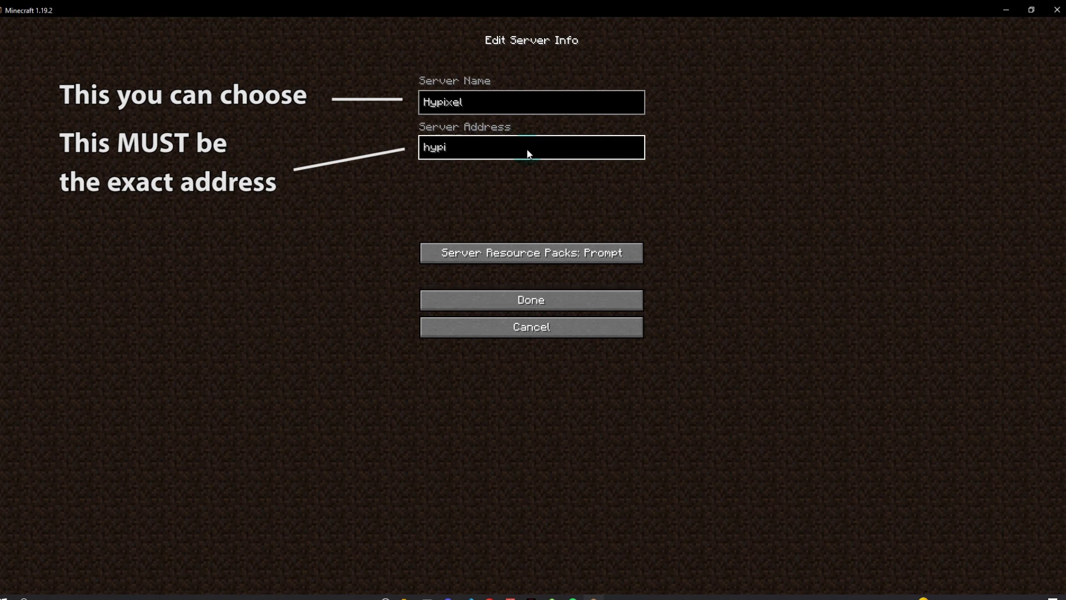
text(xel.net)
key(BackSpace)
key(BackSpace)
key(BackSpace)
key(BackSpace)
text(net)
key(BackSpace)
key(BackSpace)
key(BackSpace)
key(BackSpace)
text(.net)
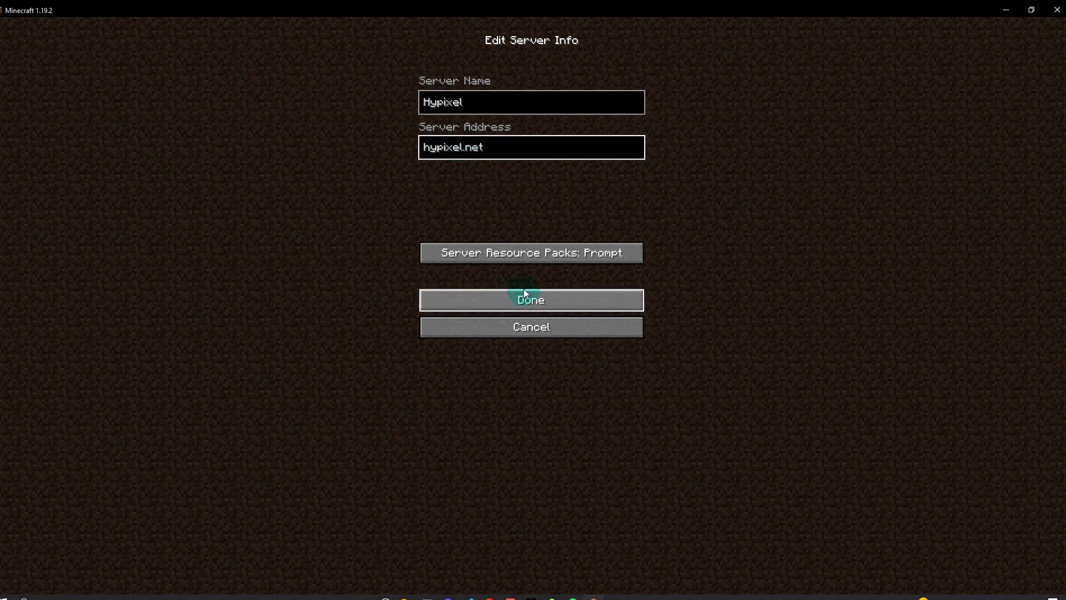
Save the new server entry and join the Hypixel server from the multiplayer list
click(548, 299)
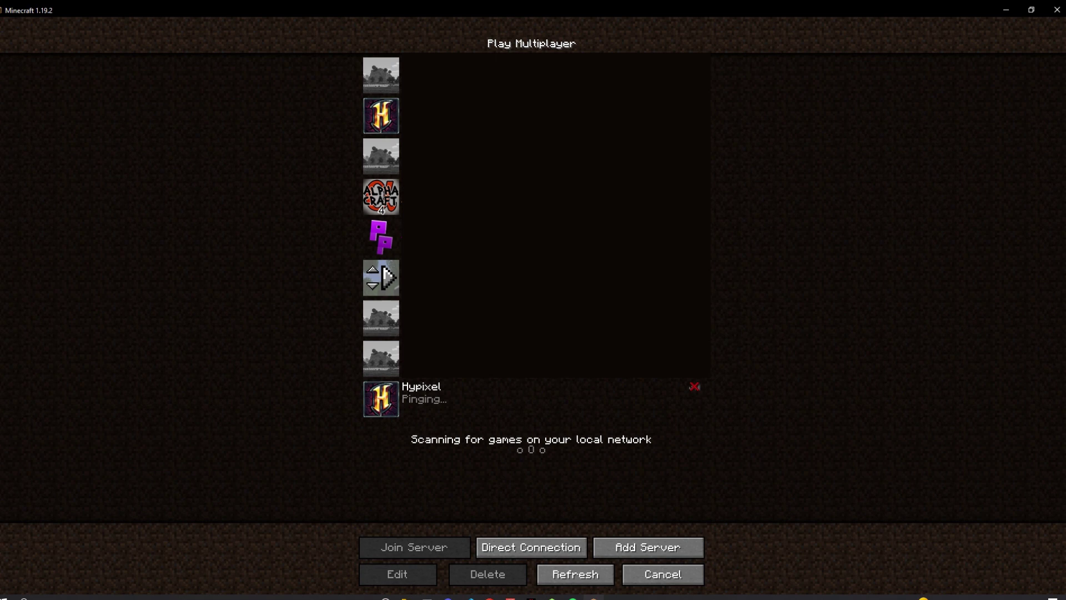
click(592, 398)
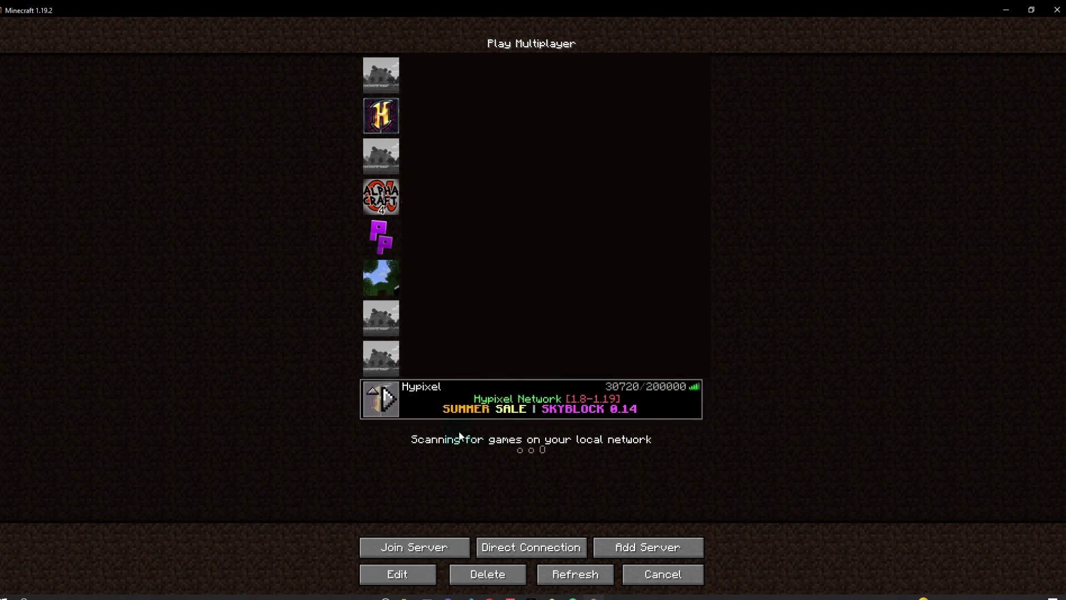
click(410, 544)
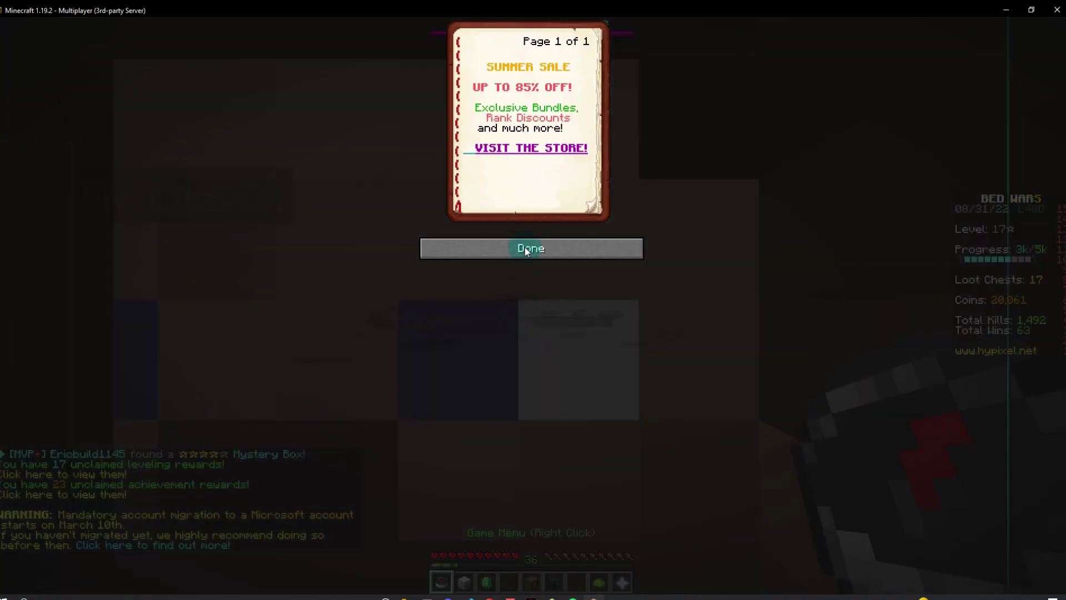
Dismiss the summer sale book and select the empty fourth hotbar slot in the lobby
click(542, 249)
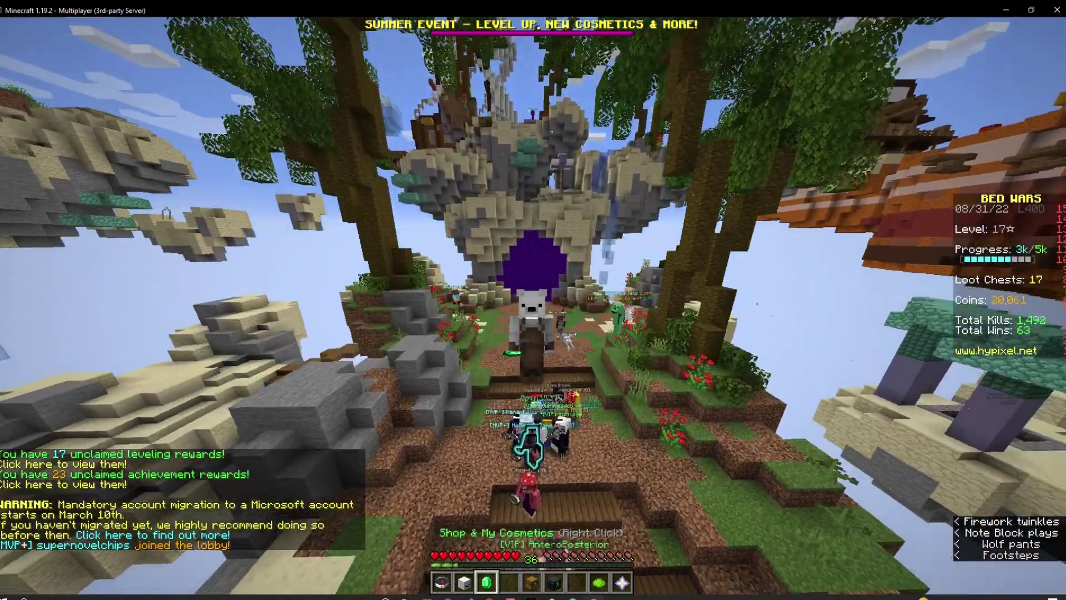
key(4)
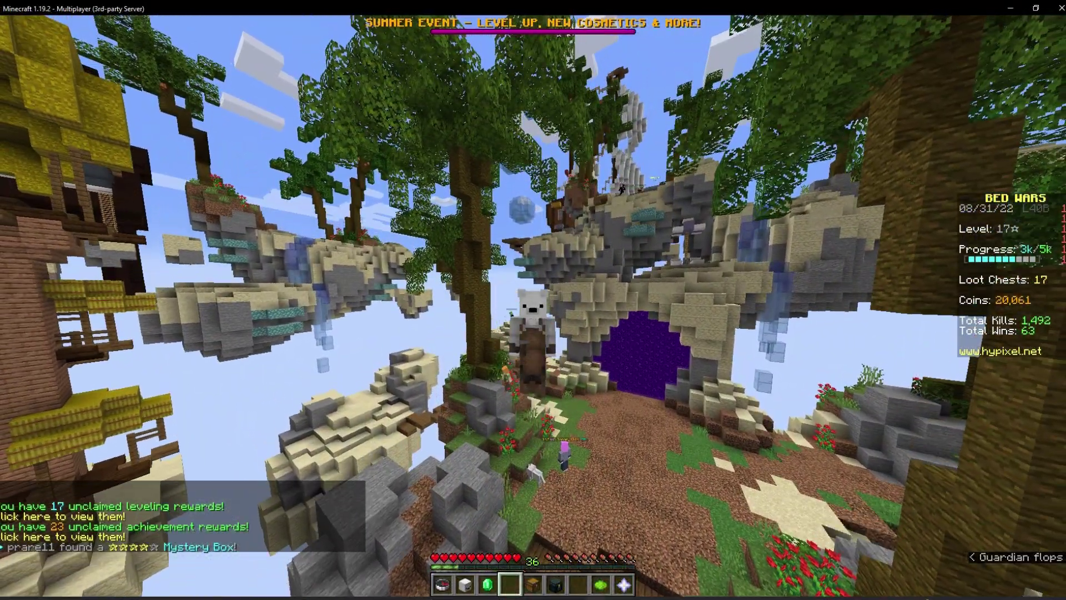
Disconnect from the Hypixel server and return to the title screen
key(Escape)
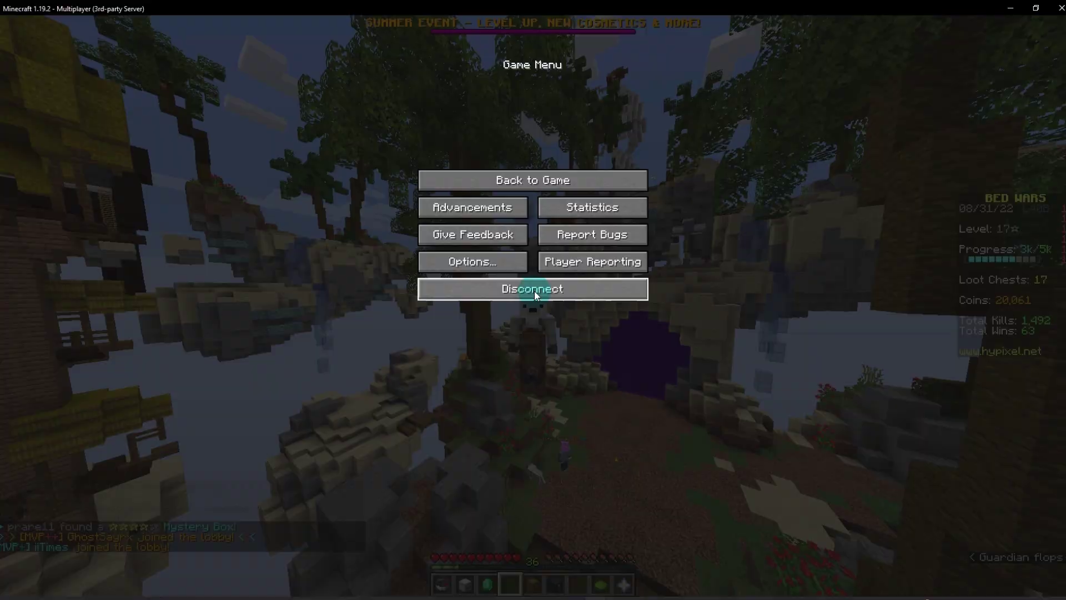
click(534, 292)
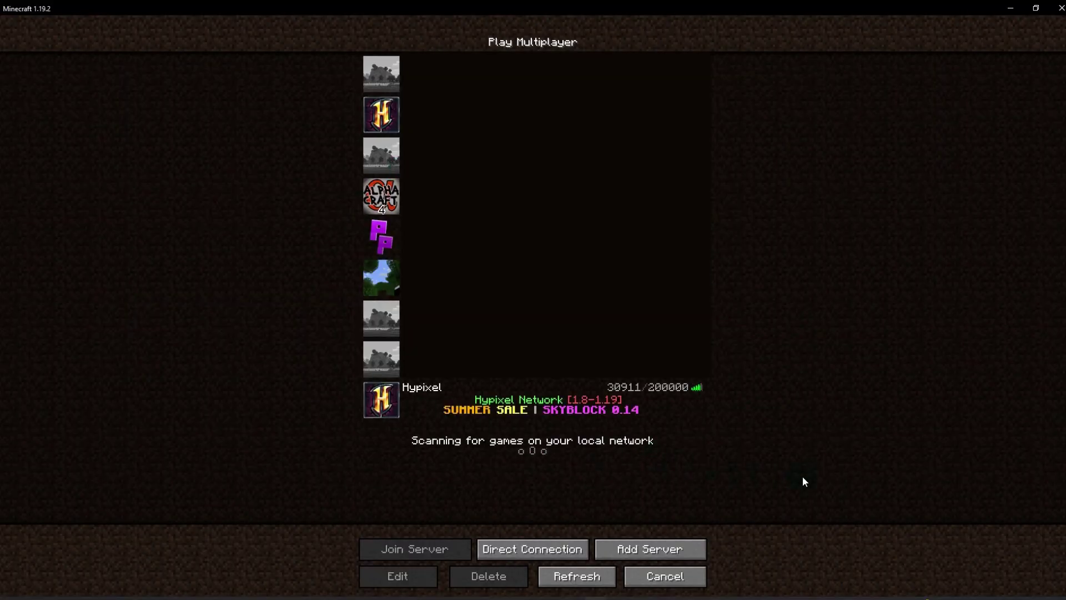
key(Escape)
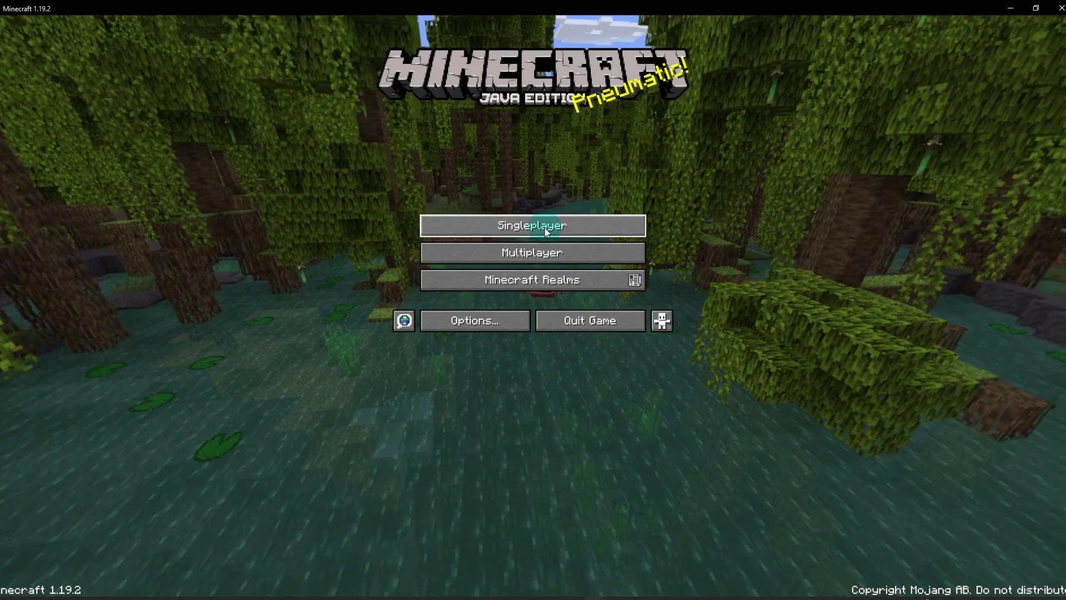
Start a new singleplayer world and replace its default name with the player's first name in possessive form followed by World
click(546, 231)
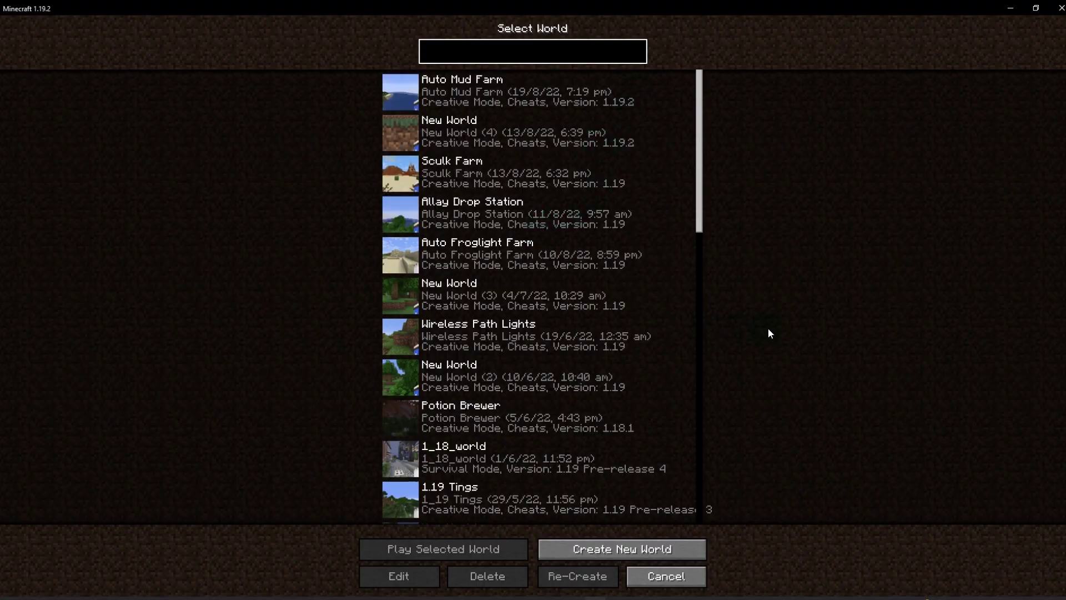
click(627, 561)
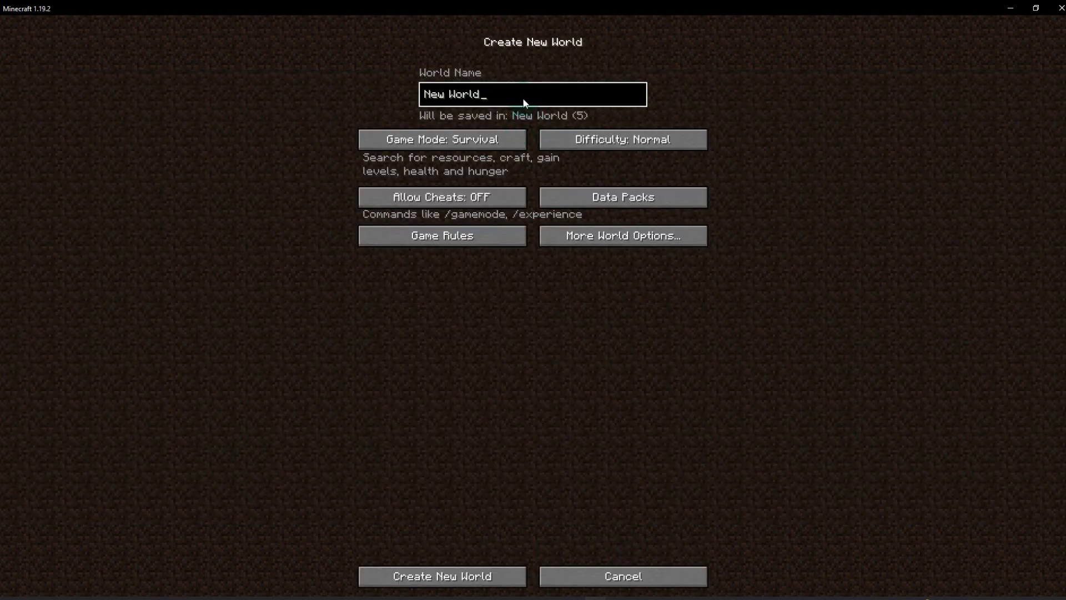
key(BackSpace)
key(BackSpace)
key(BackSpace)
key(BackSpace)
key(BackSpace)
key(BackSpace)
key(BackSpace)
key(BackSpace)
key(BackSpace)
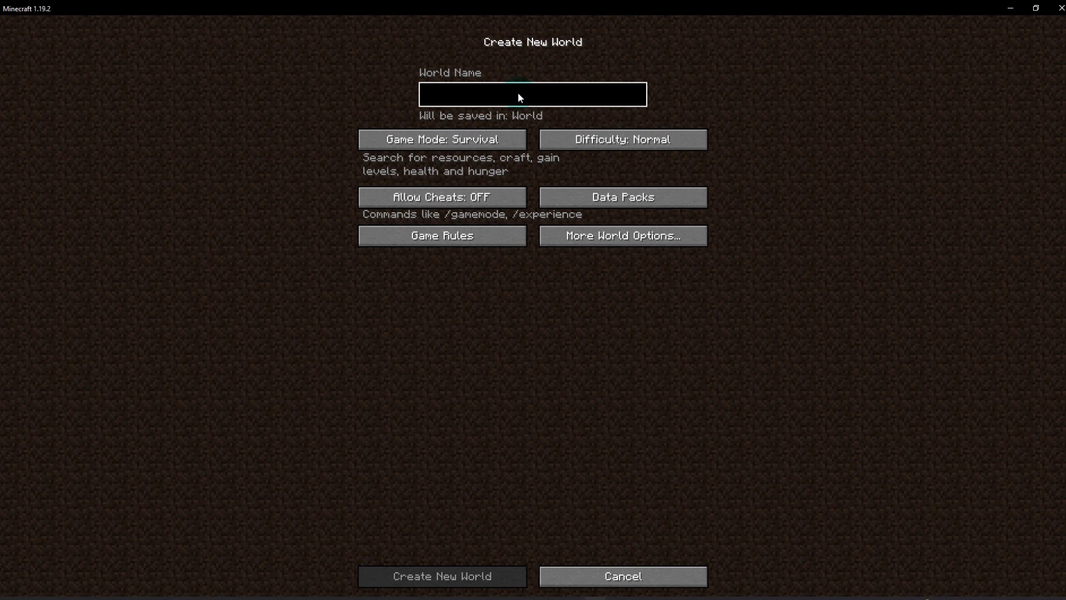
text(Jax's World)
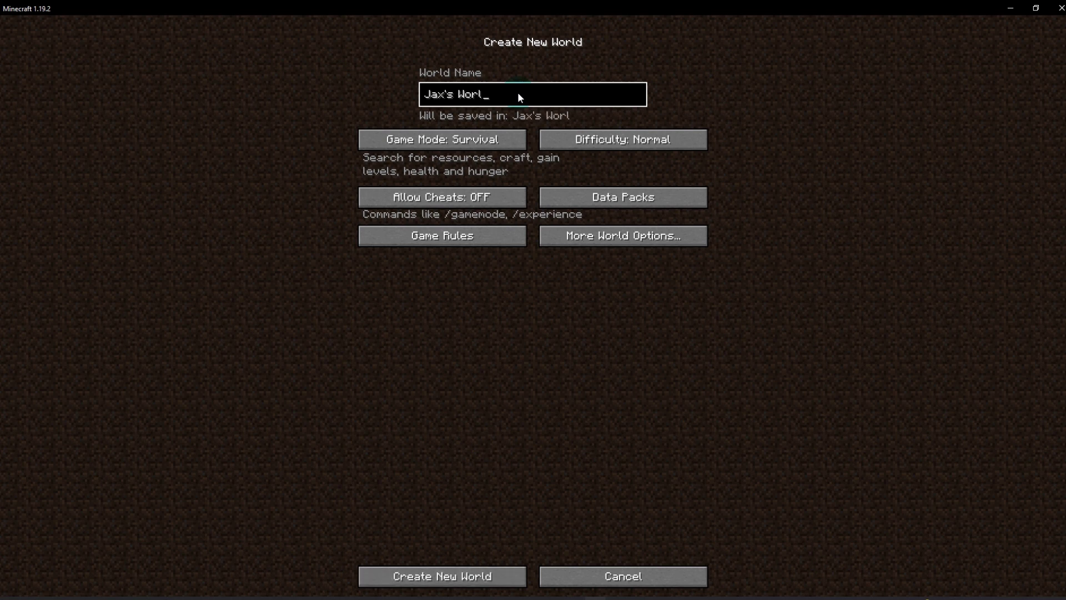
Cycle through the new world's game modes and leave it set to Creative
click(493, 146)
click(493, 146)
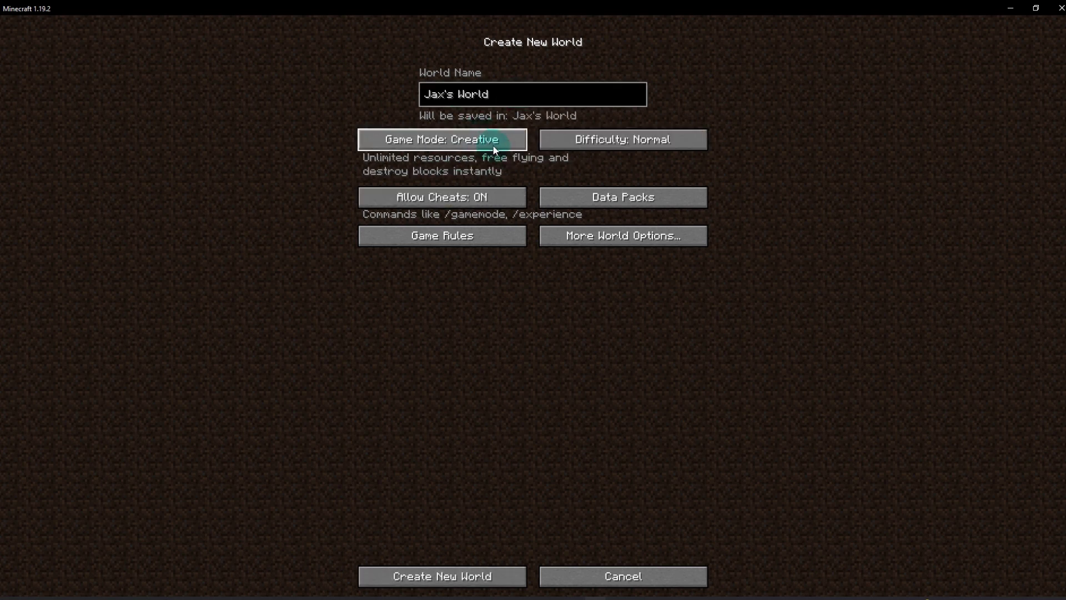
click(494, 147)
click(495, 147)
click(495, 147)
click(494, 147)
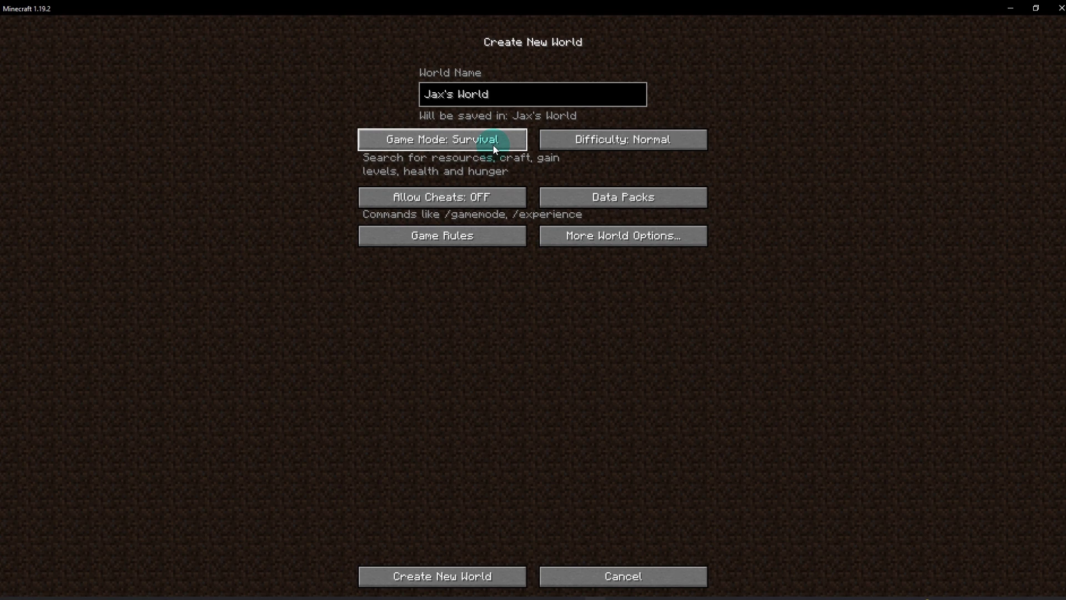
click(494, 148)
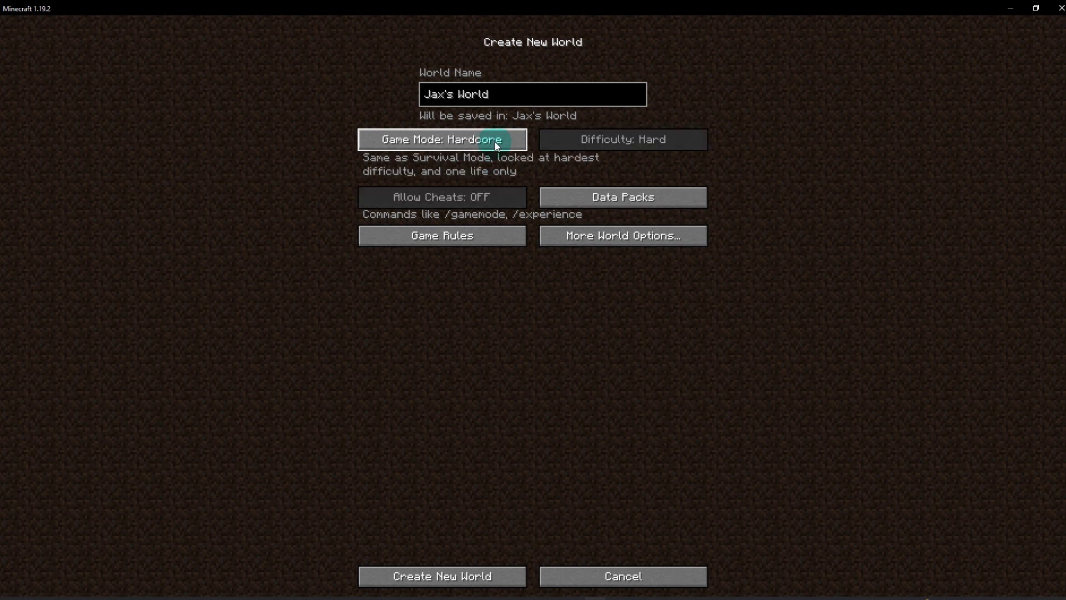
click(495, 142)
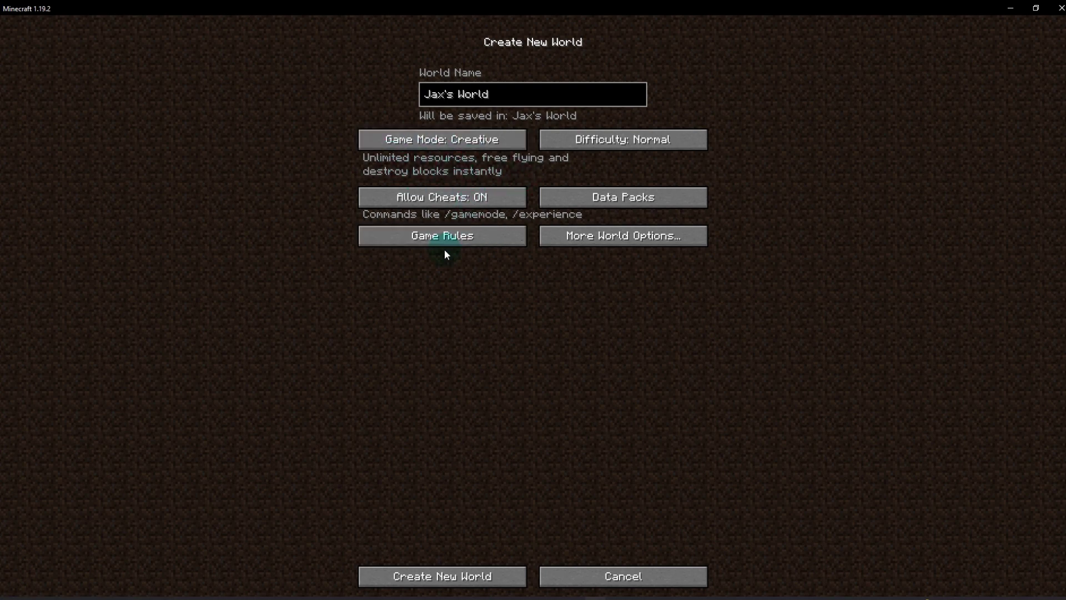
Review the new world's game rules and additional world options without changing them
click(470, 241)
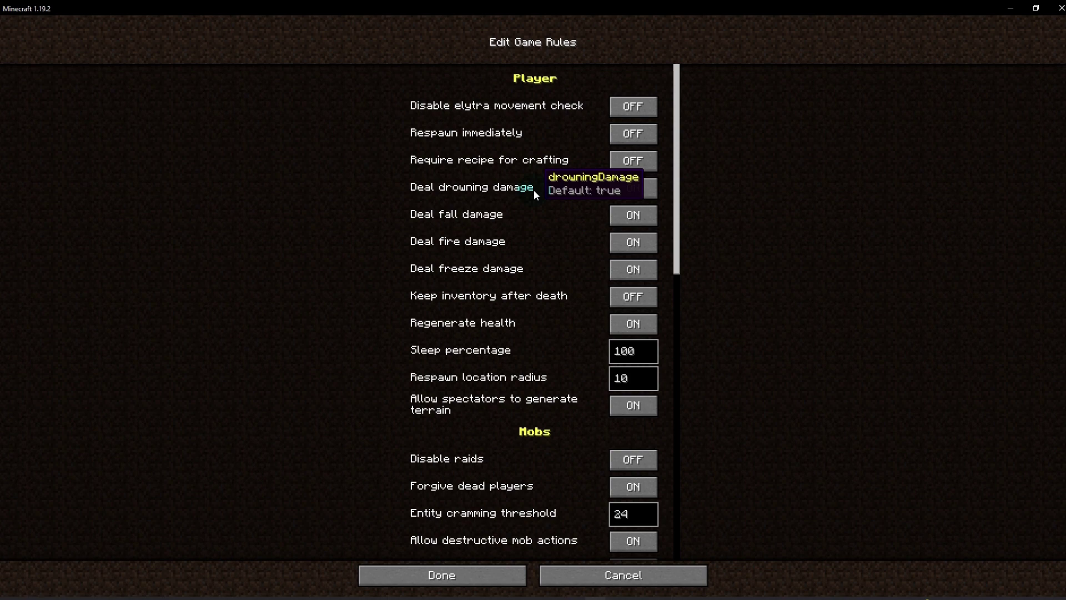
key(Escape)
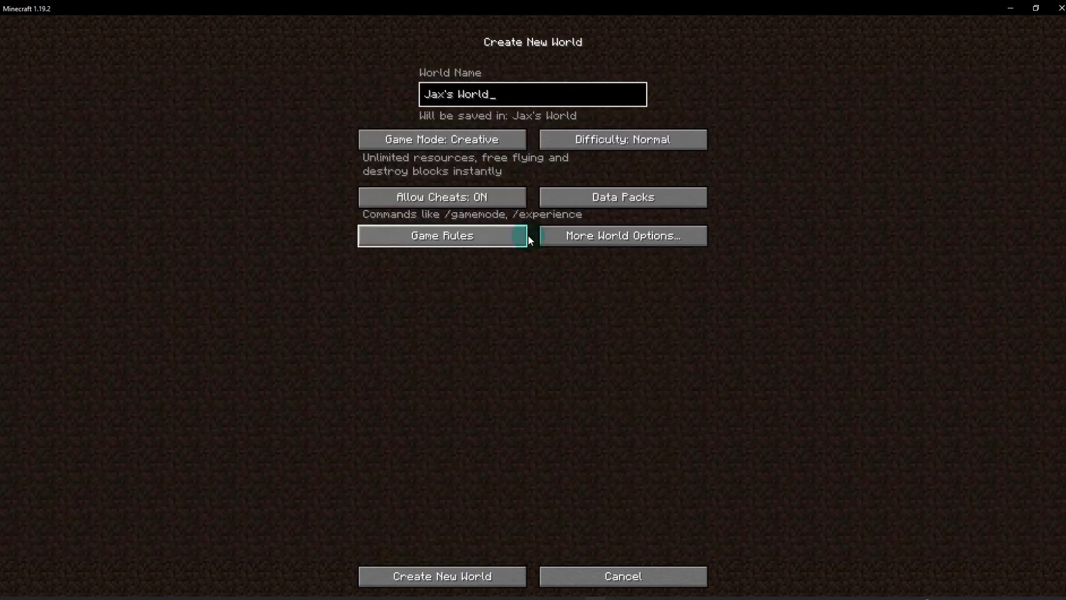
click(615, 238)
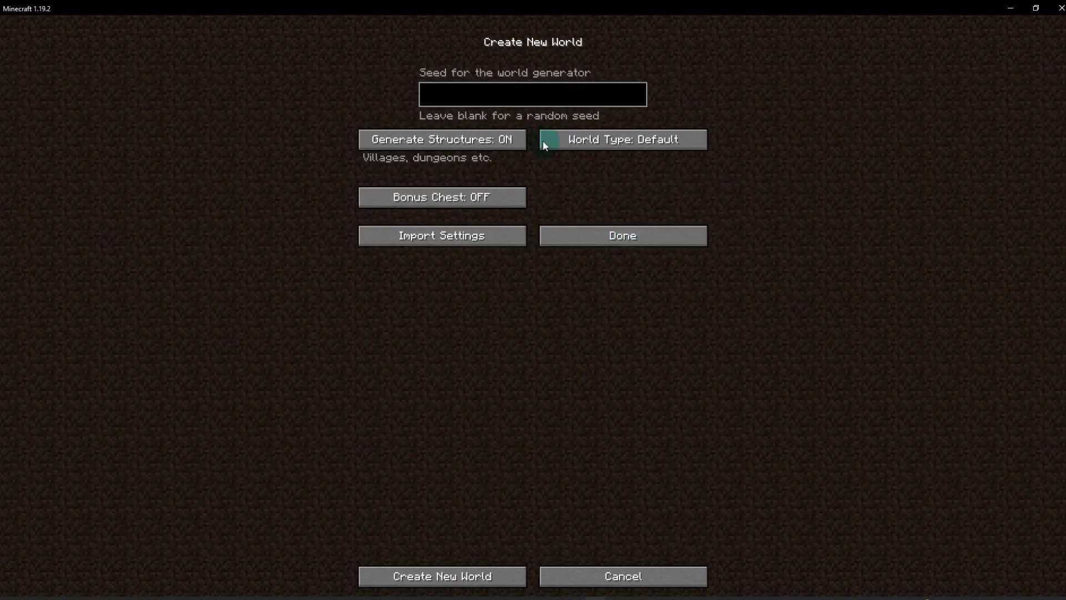
click(620, 238)
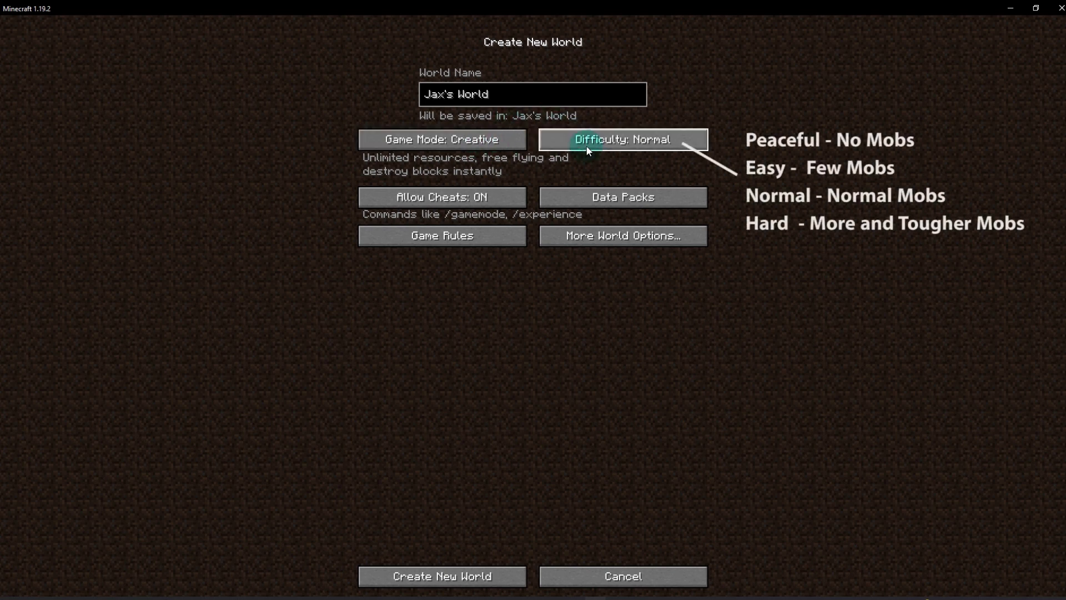
Set the new world's difficulty to Peaceful and create the world
click(639, 143)
click(697, 143)
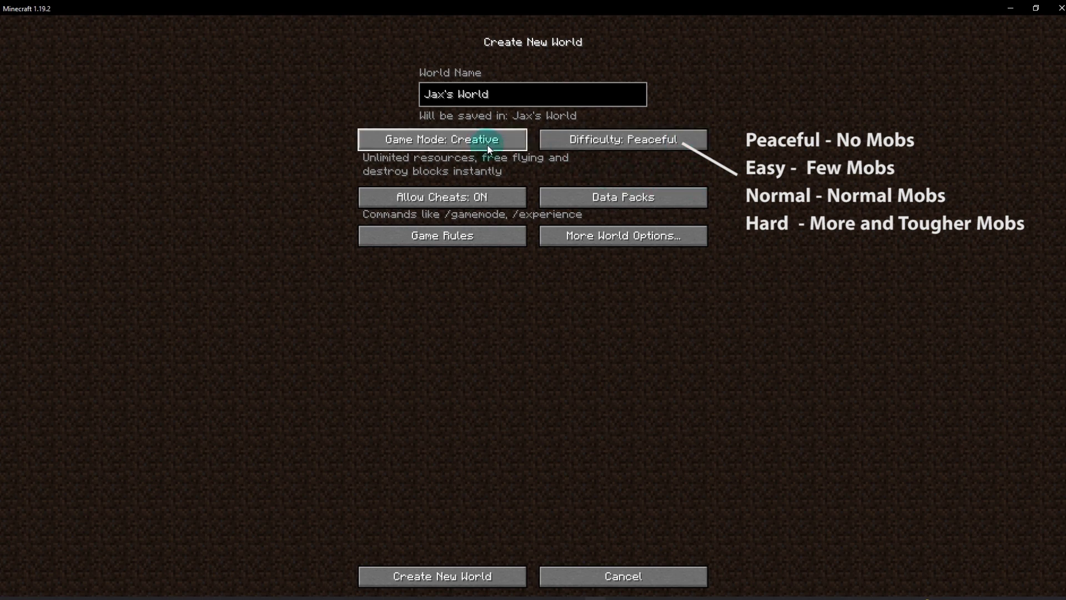
click(461, 579)
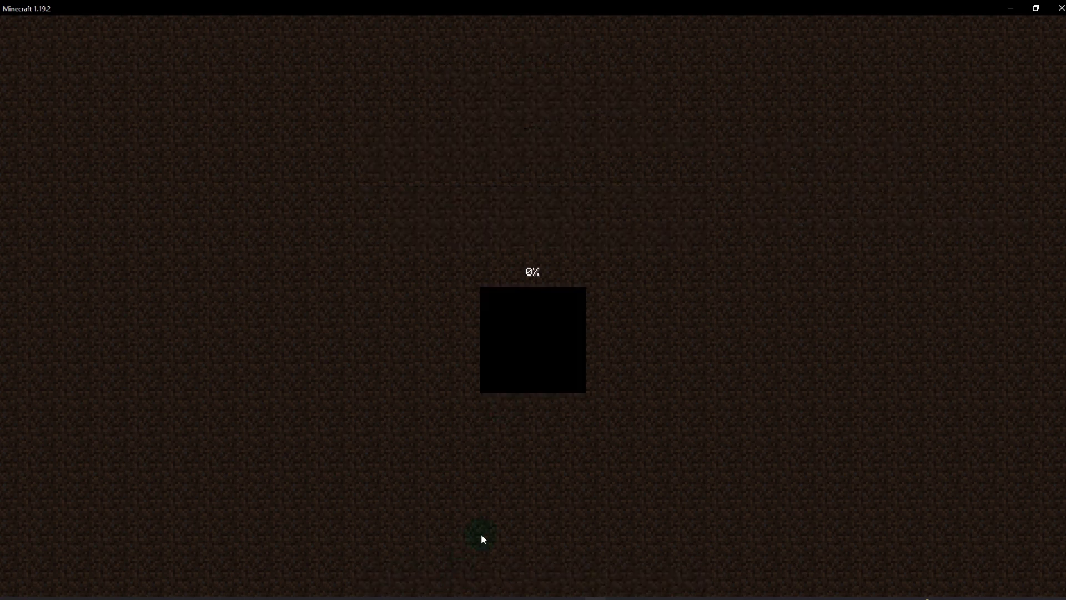